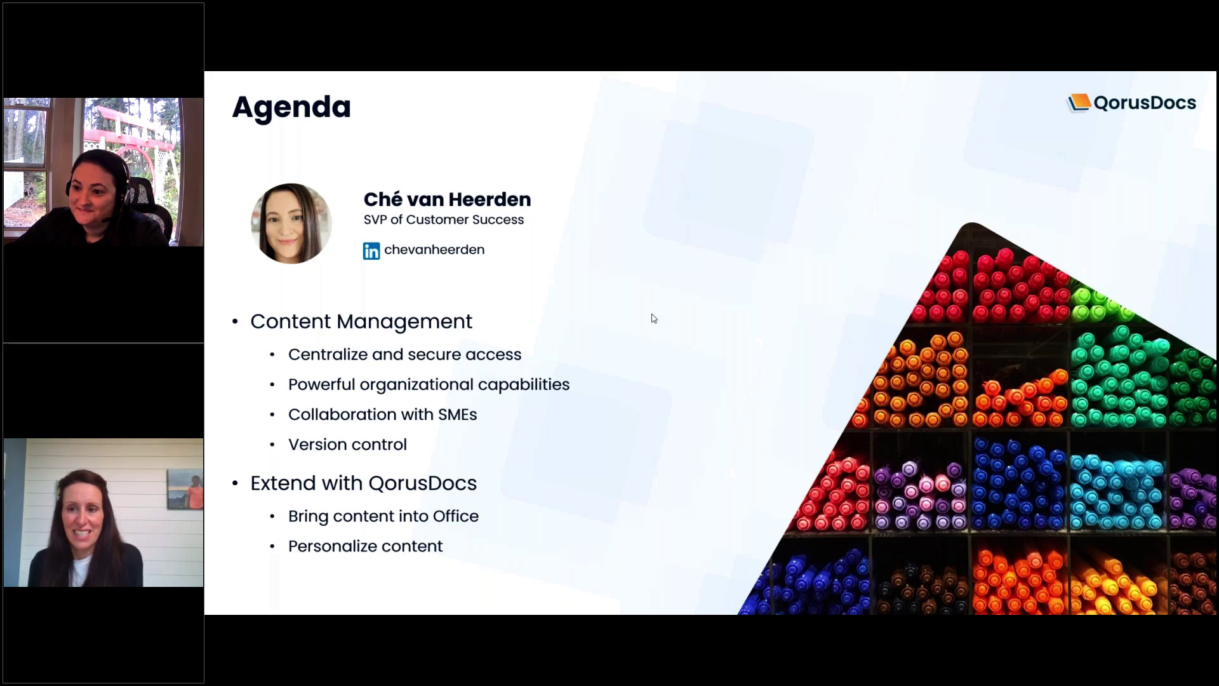
End the QorusDocs webinar slideshow so the Teams browser window shows
right_click(668, 260)
click(714, 498)
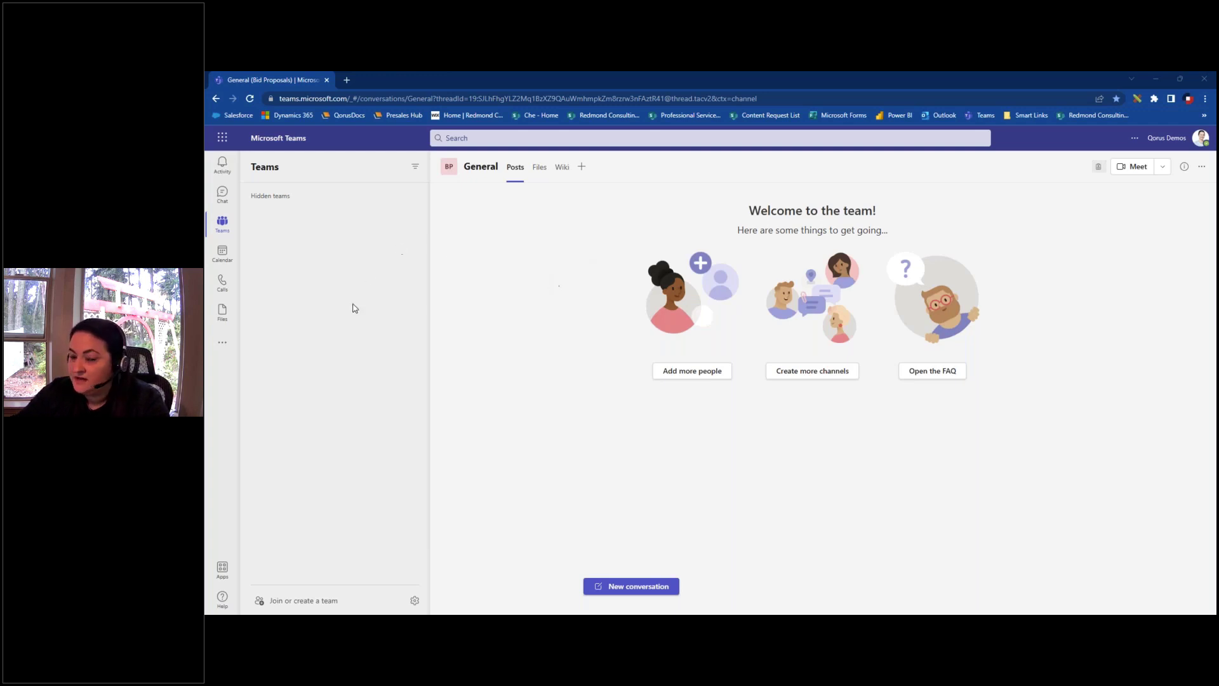
Begin creating a new team from scratch to reach the team-type choice
click(310, 601)
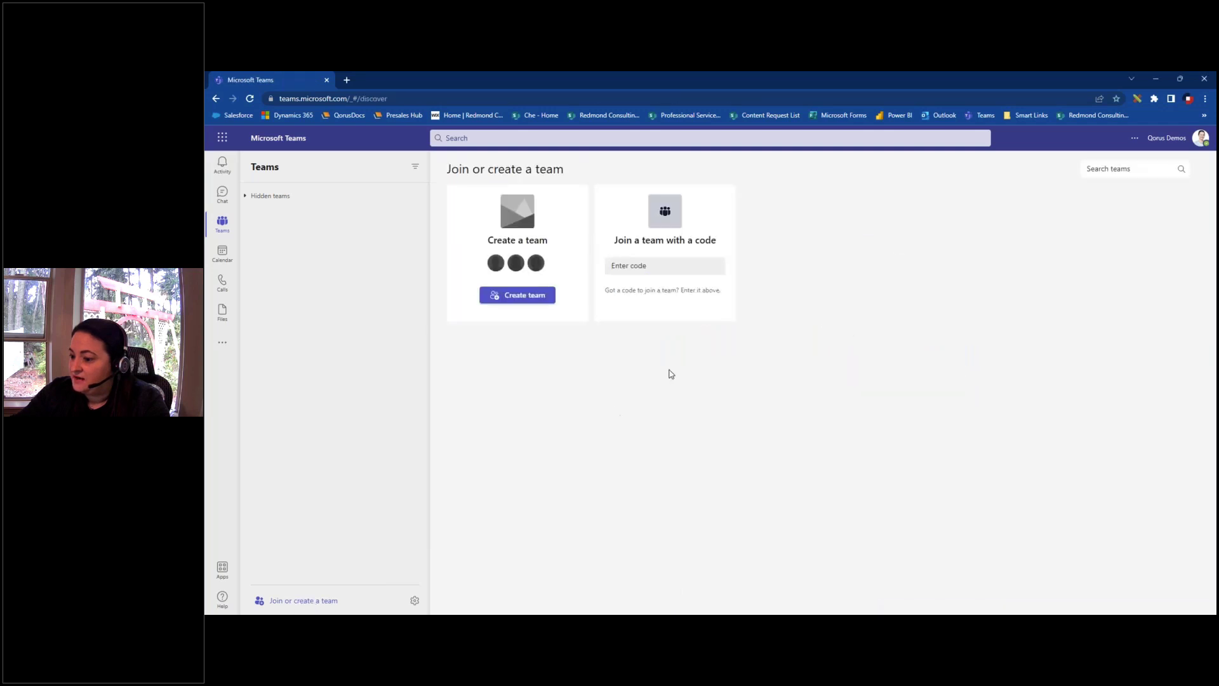
click(531, 296)
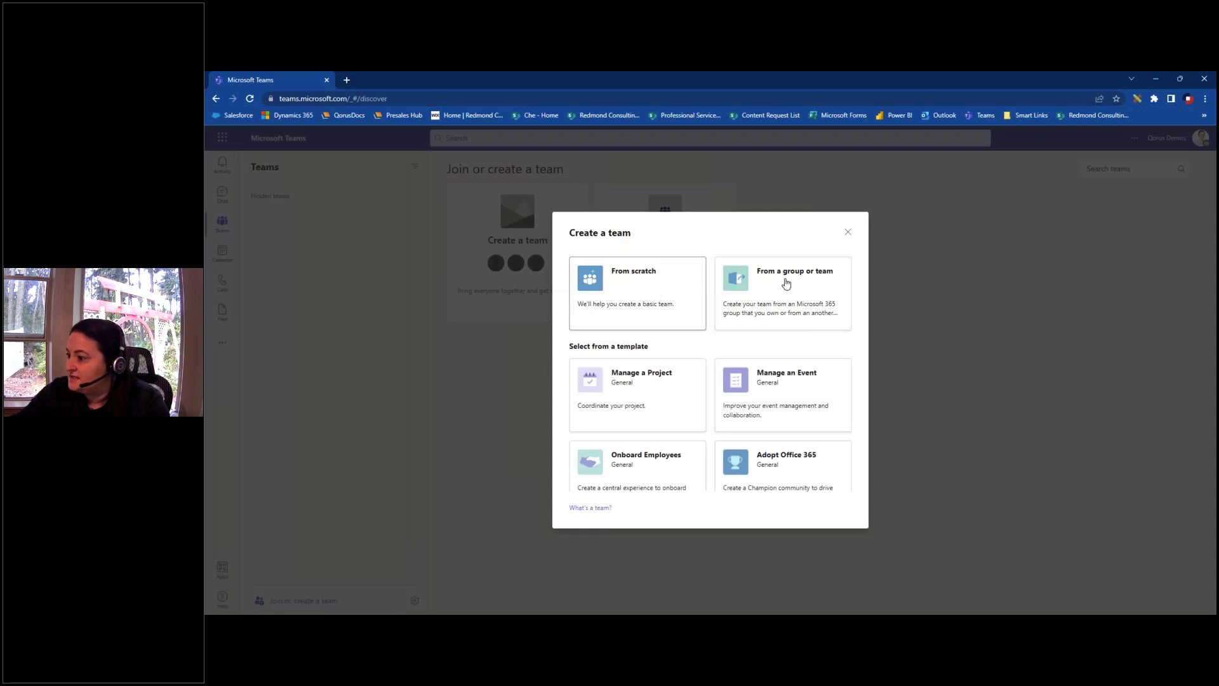
click(641, 298)
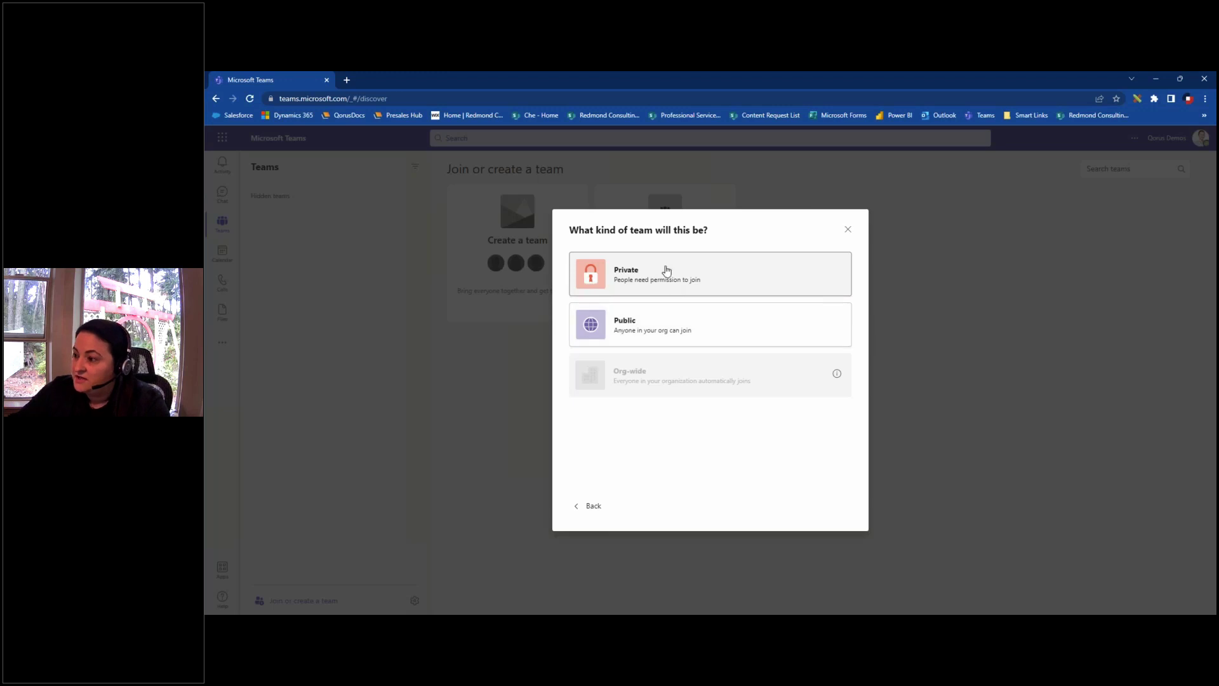
Create a public team named 'Our Content'
click(691, 322)
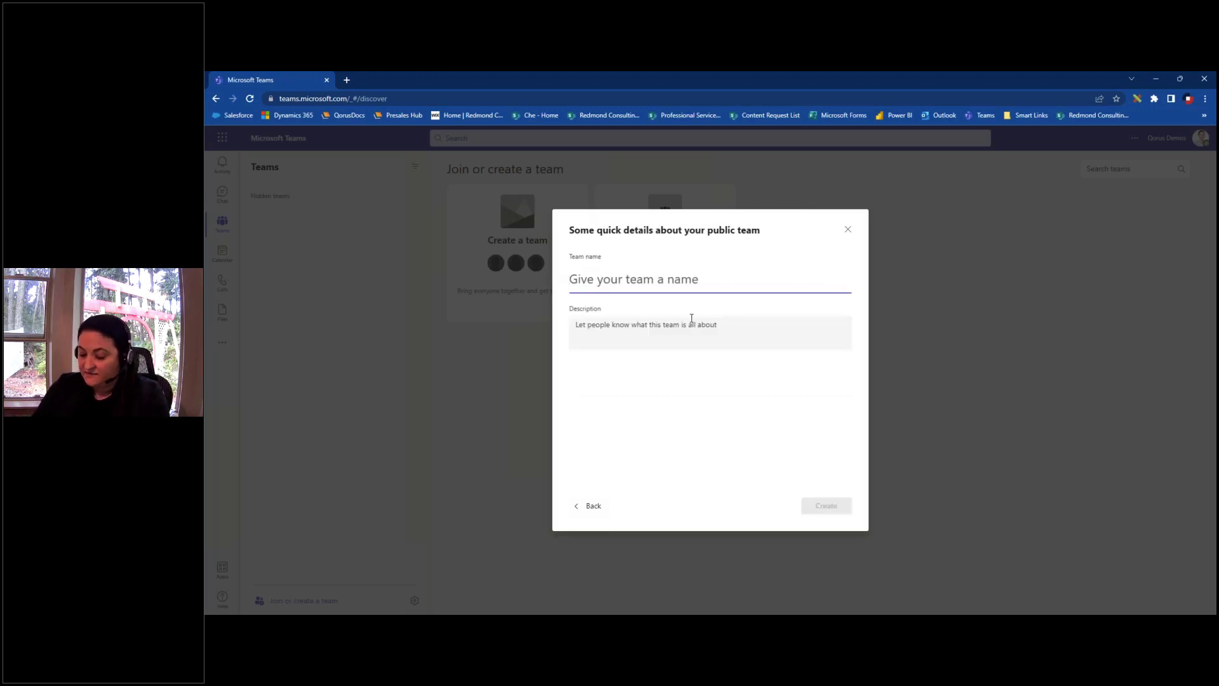
text(O)
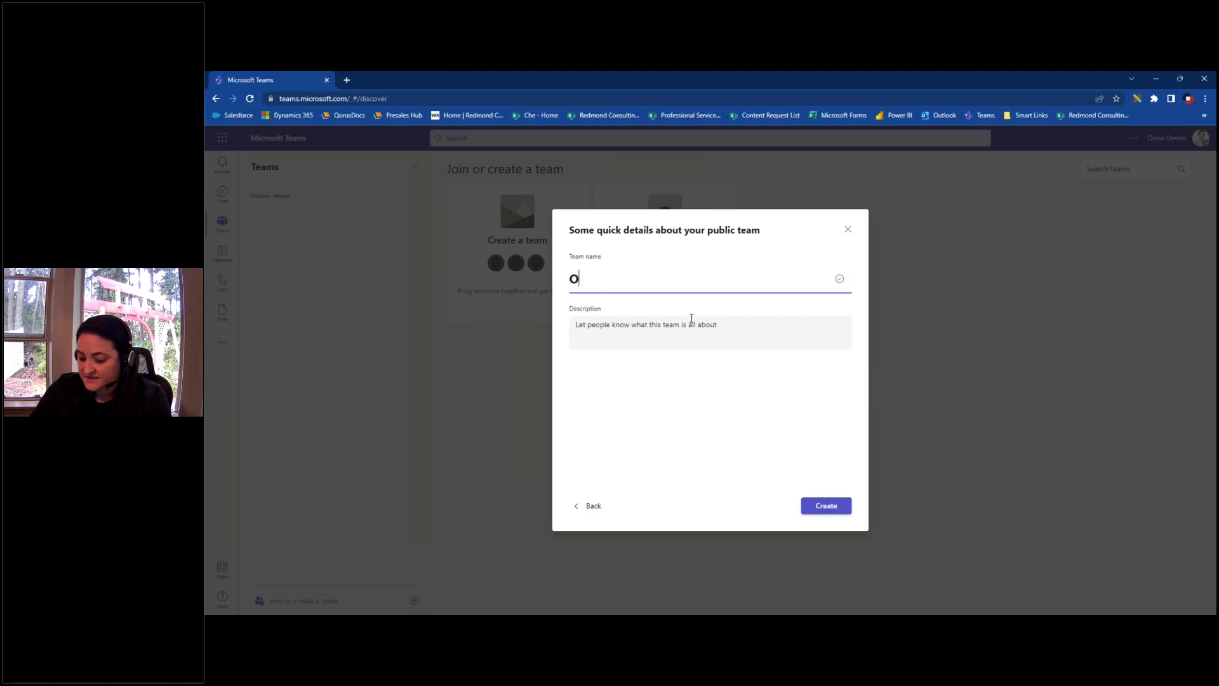
text(ur Content)
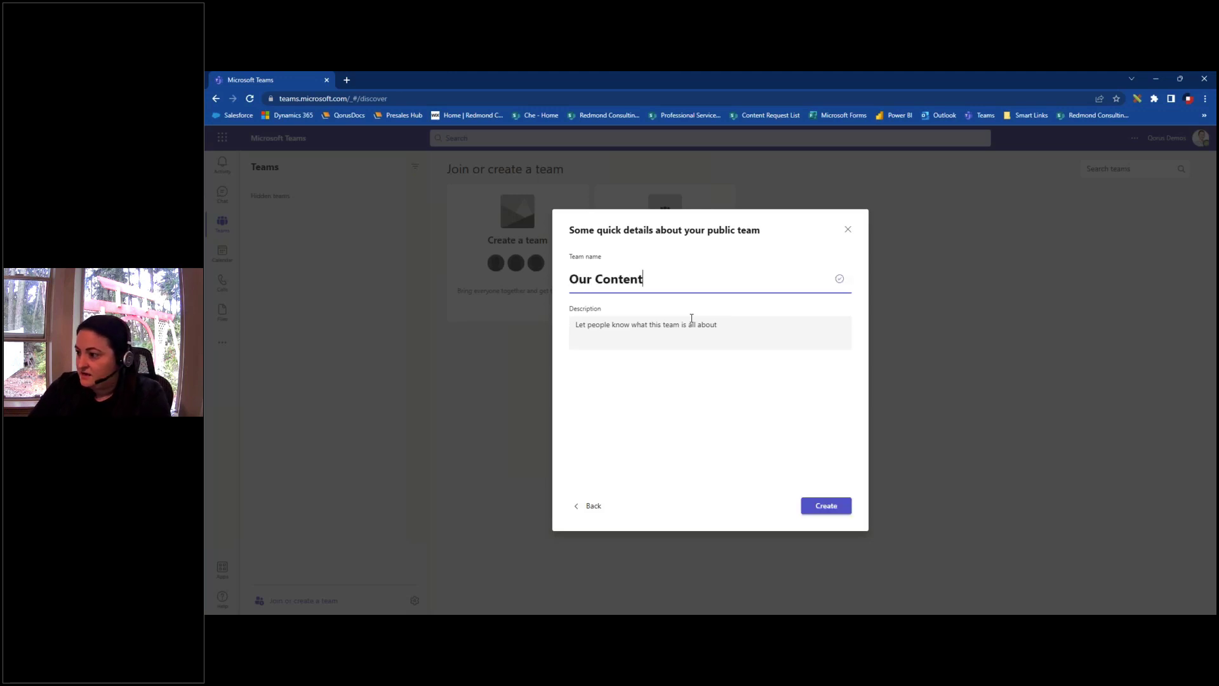
click(819, 507)
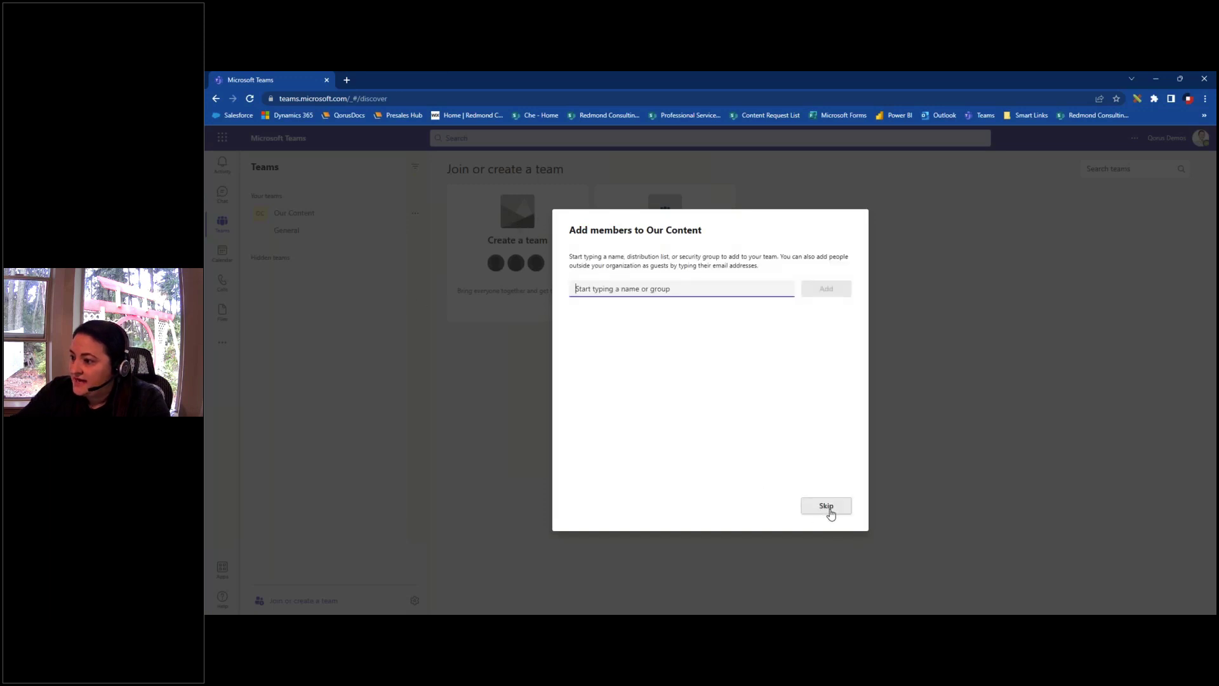
Add a colleague, found by name search, as an Our Content member and close setup
text(paulo)
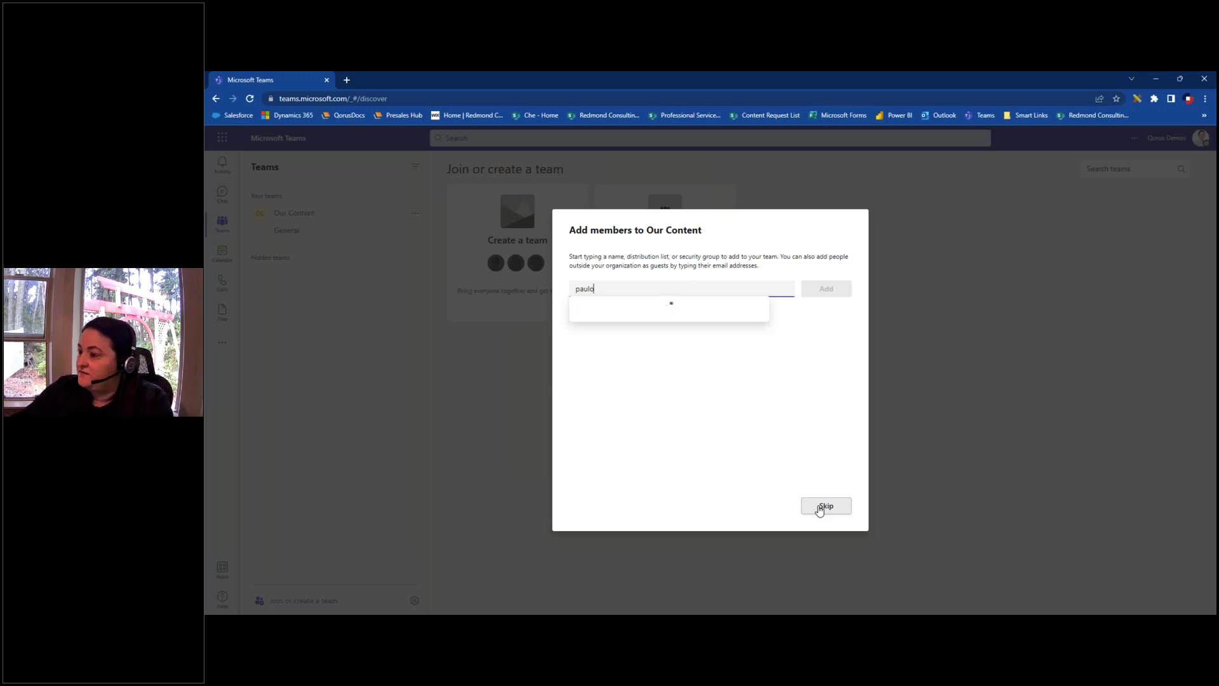
click(612, 315)
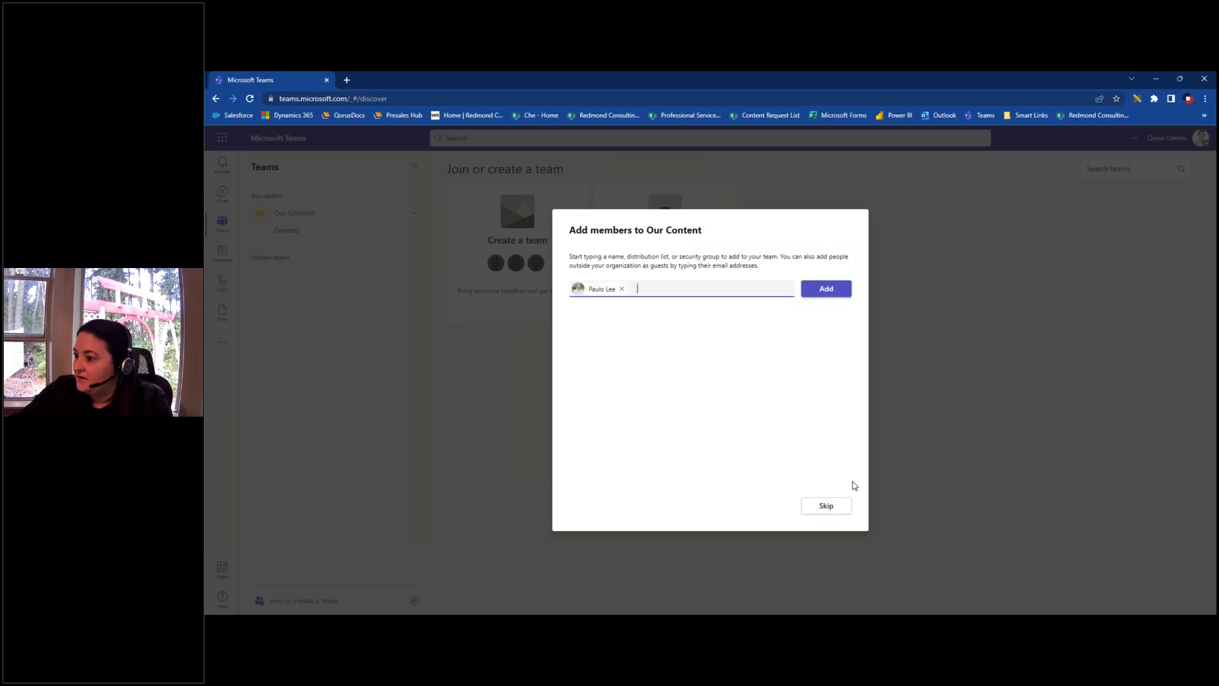
click(827, 296)
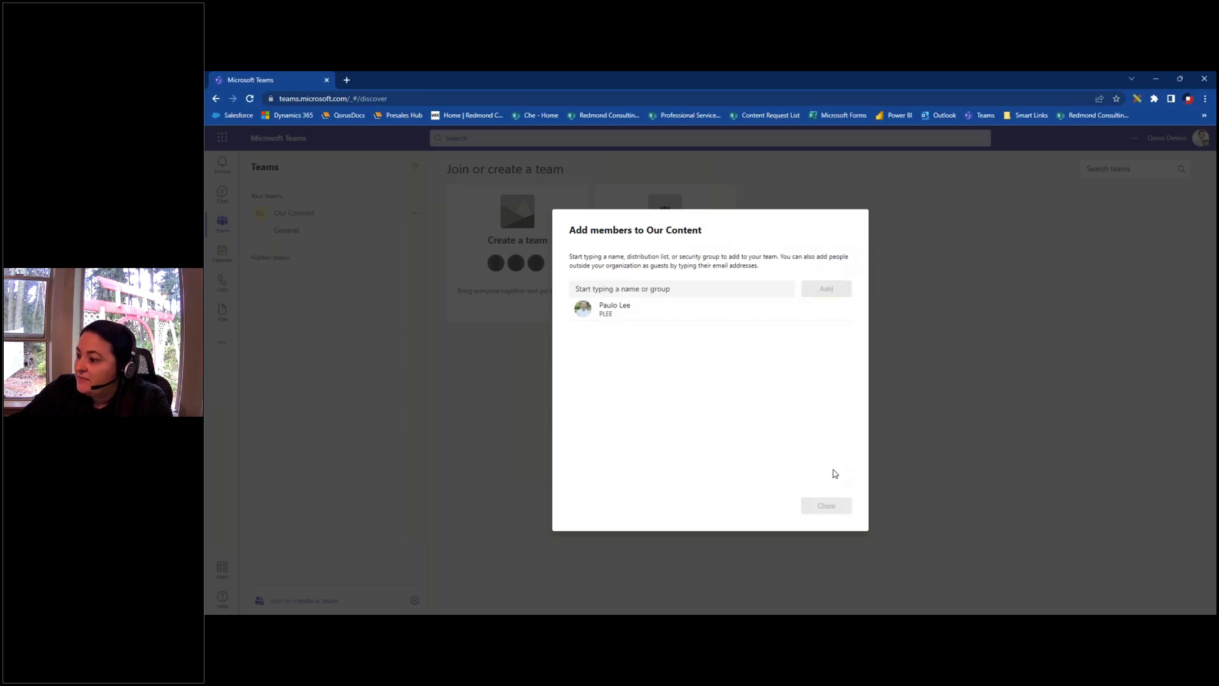
click(824, 511)
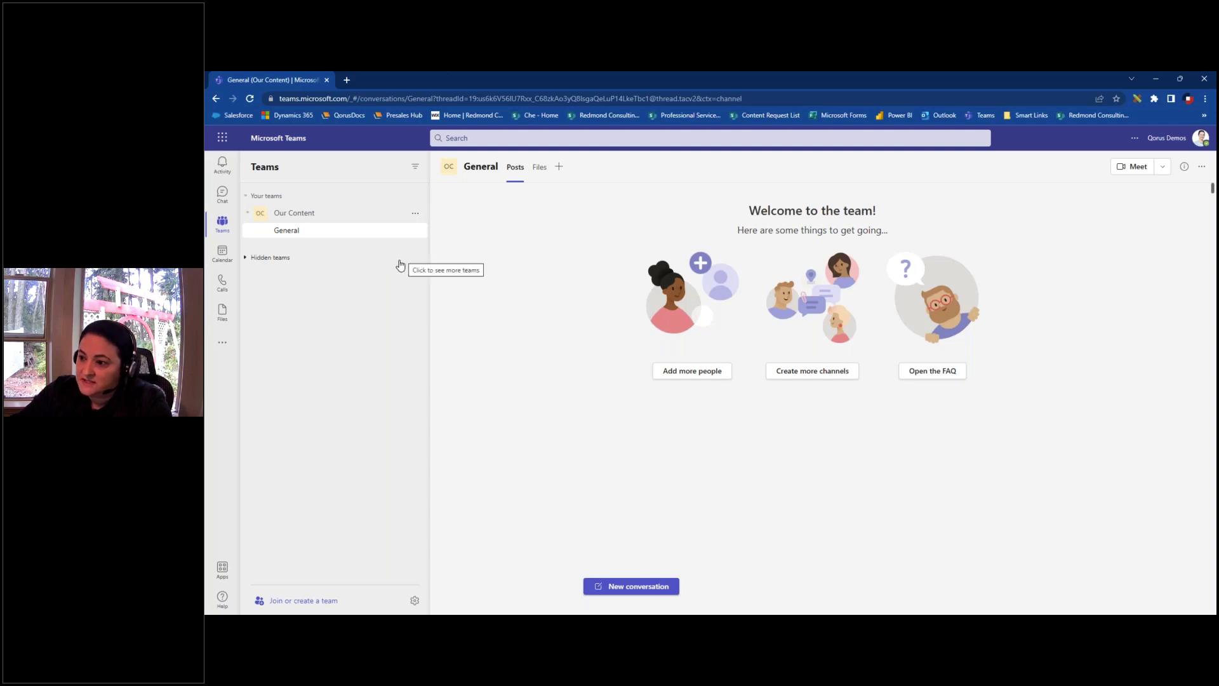
Add a standard channel named 'Solutions' to the Our Content team
click(416, 216)
click(445, 282)
text(Solutions)
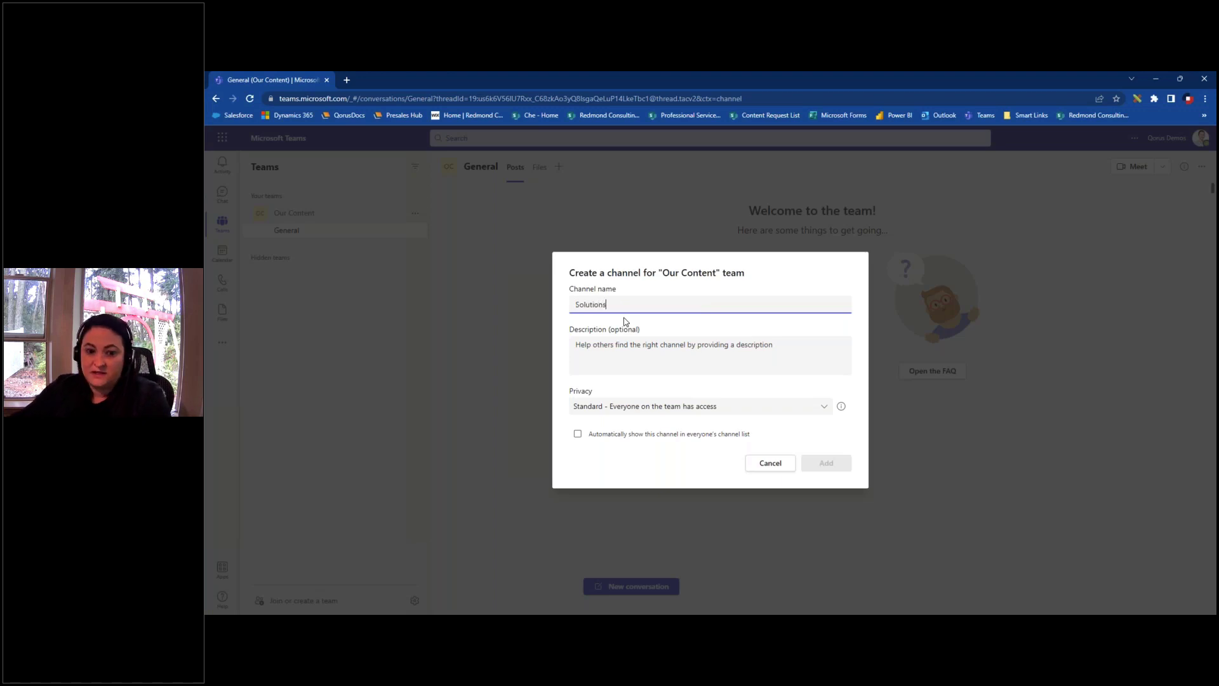
click(822, 466)
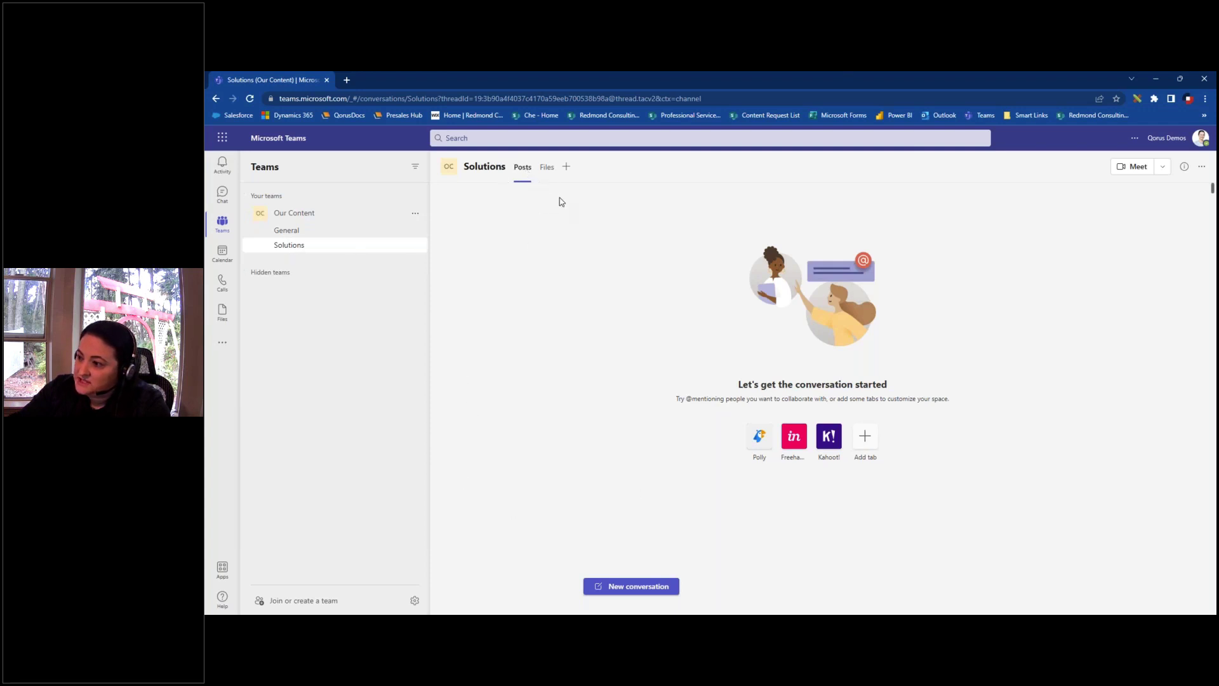
Open the Files tab of the Solutions channel
click(546, 167)
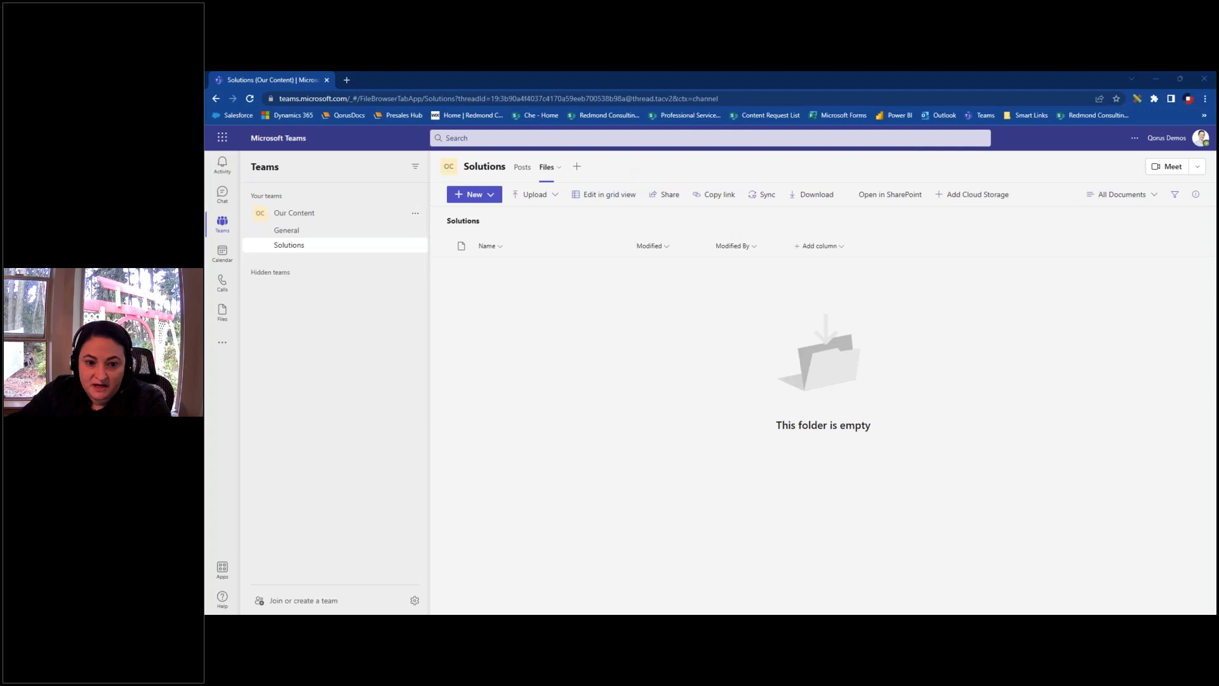
Drag all ten Word documents from the local Solutions folder into the Solutions library
drag(204, 337, 788, 294)
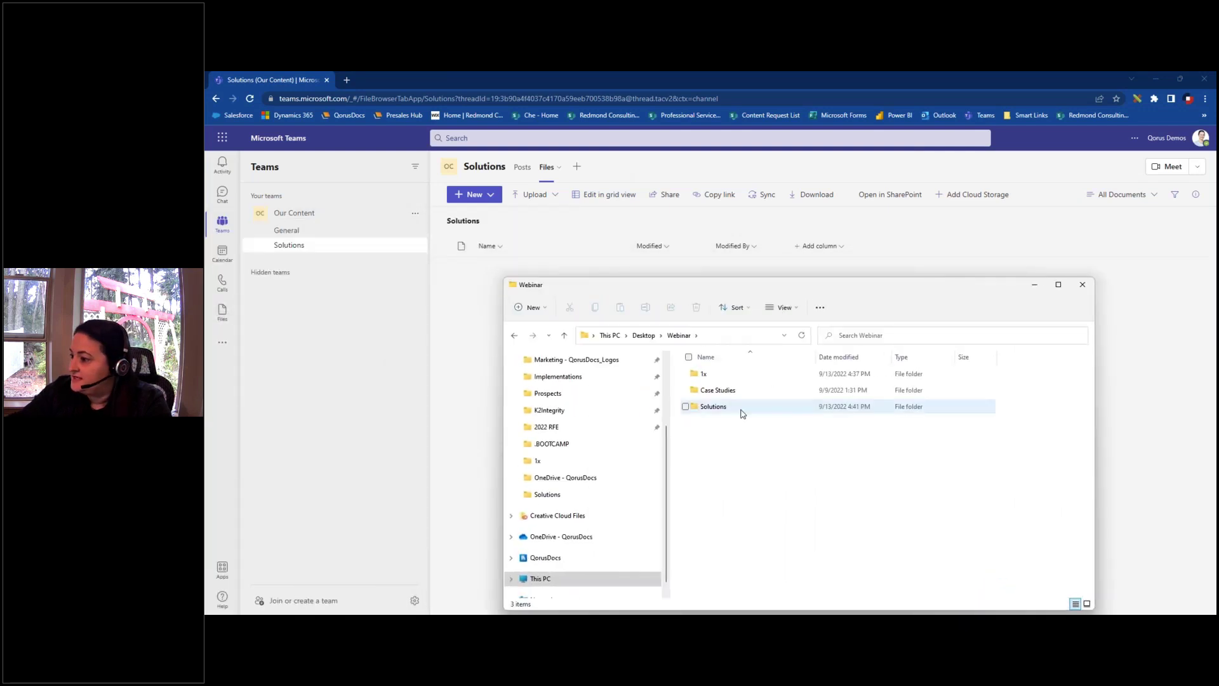
double_click(723, 414)
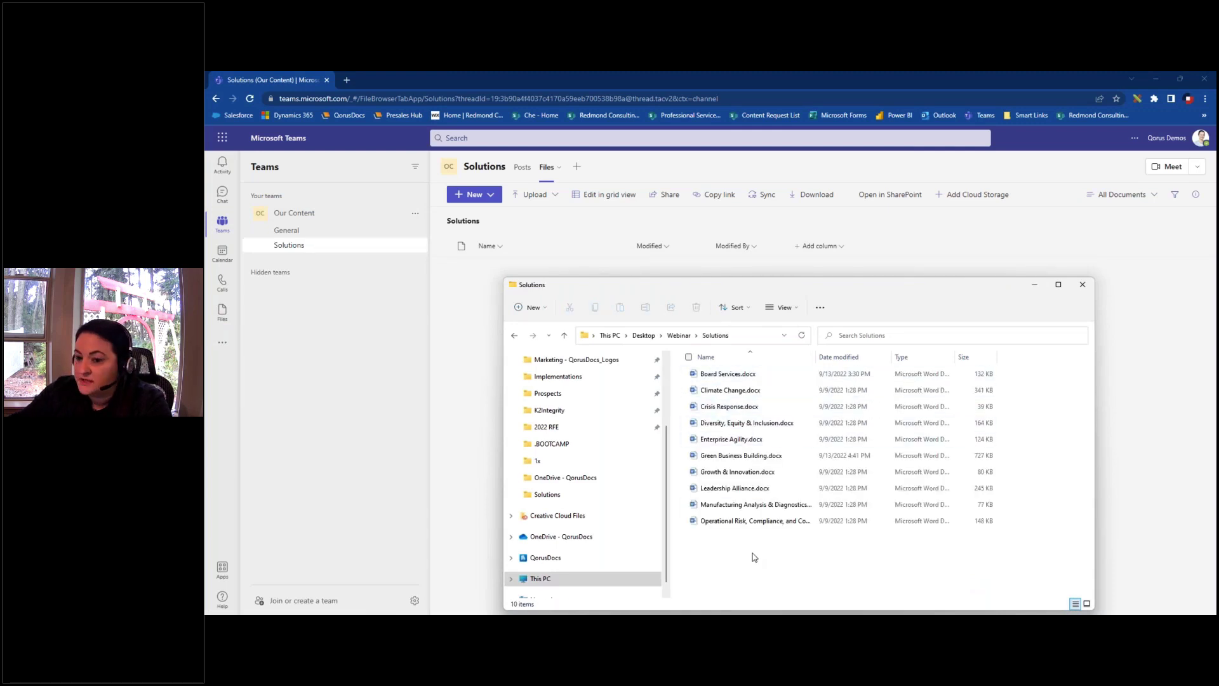
drag(788, 563, 718, 373)
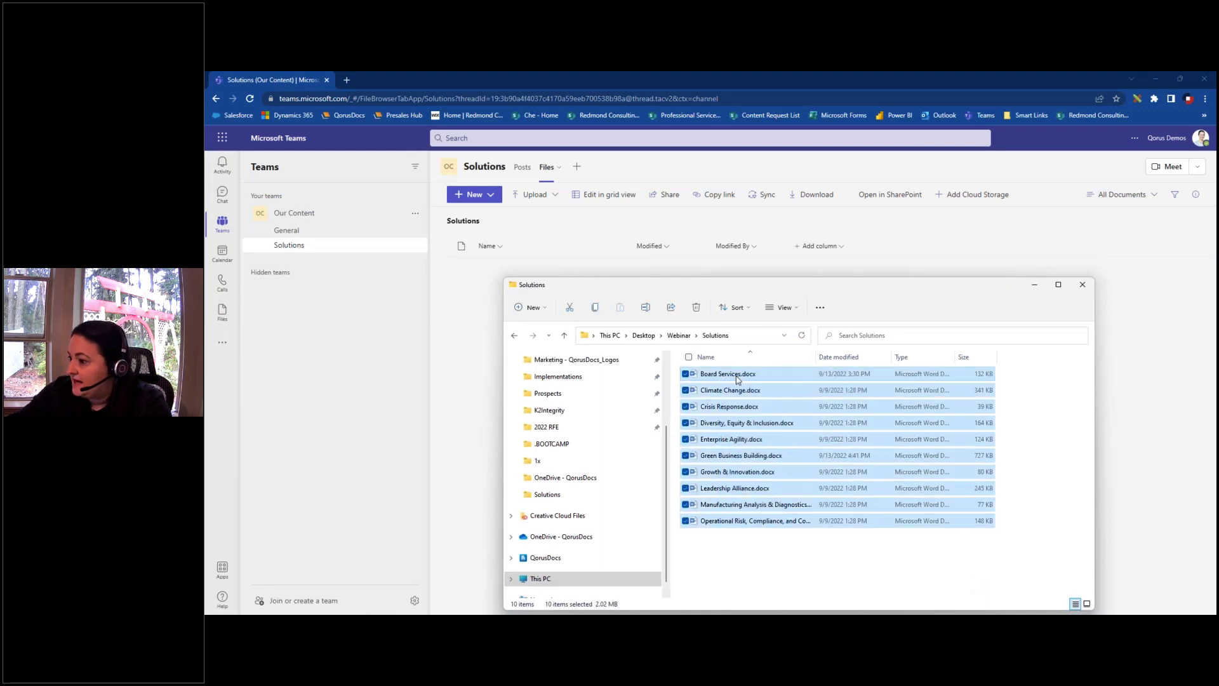
drag(655, 284, 860, 274)
drag(927, 395, 526, 321)
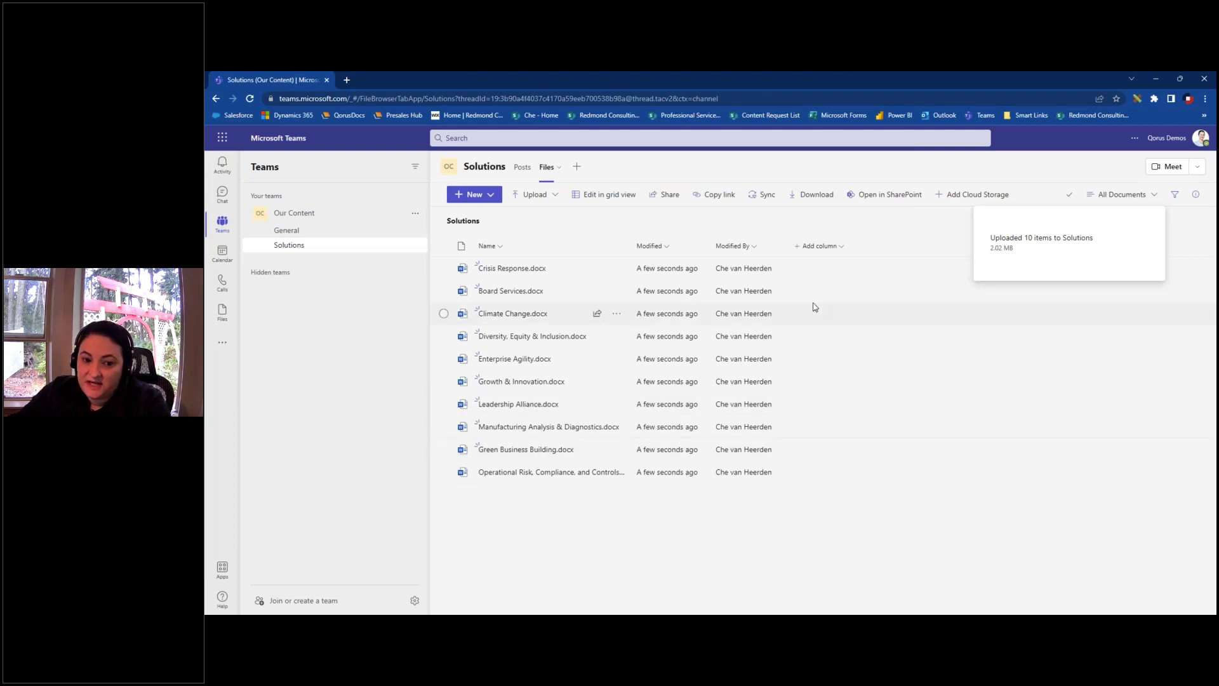
Add a Person column named 'SME' with profile photos shown, then switch to grid view
click(822, 248)
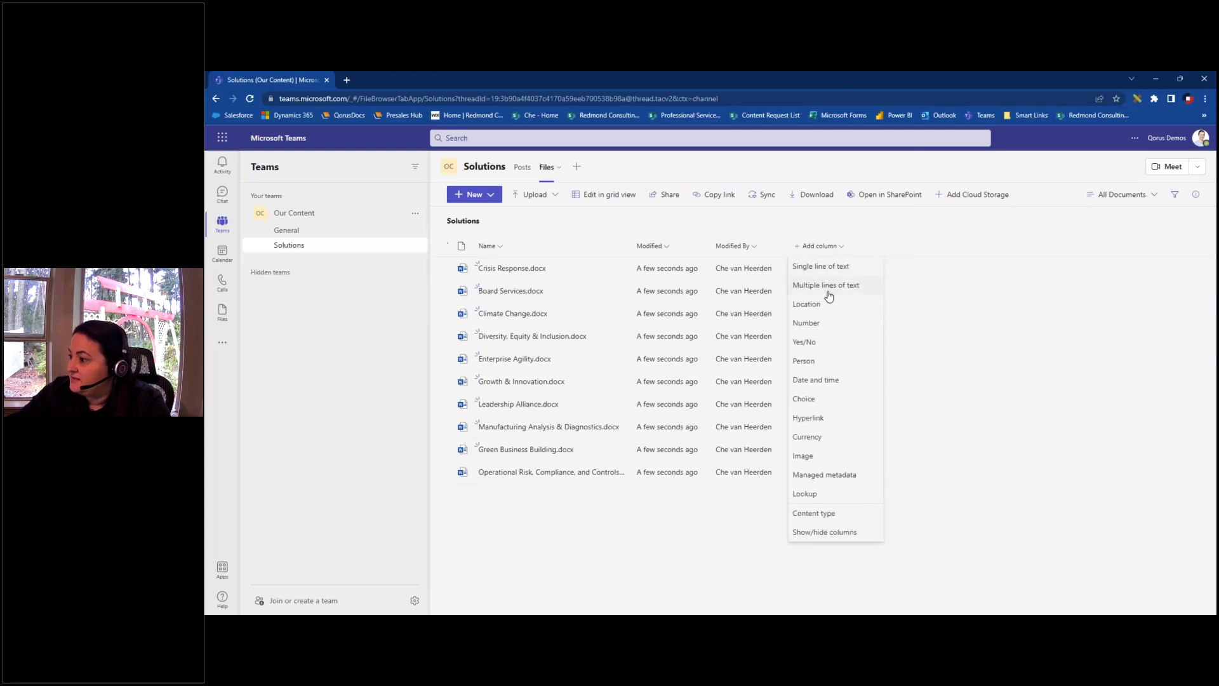
click(805, 362)
text(SME)
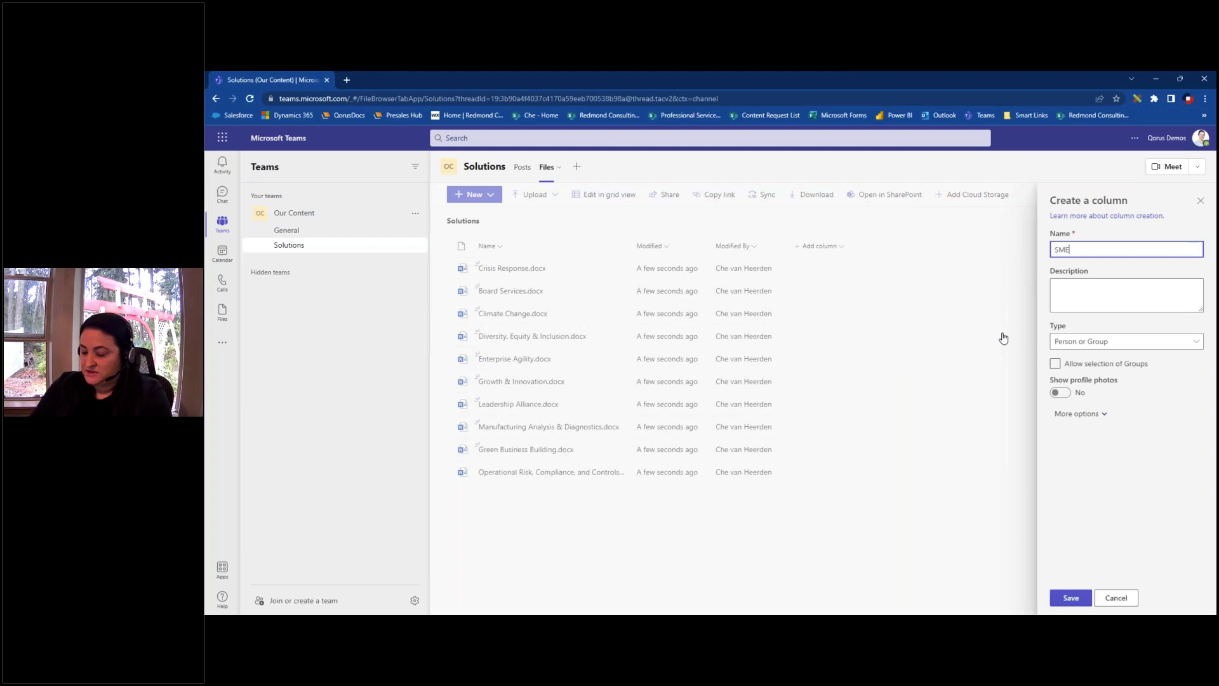
click(1055, 395)
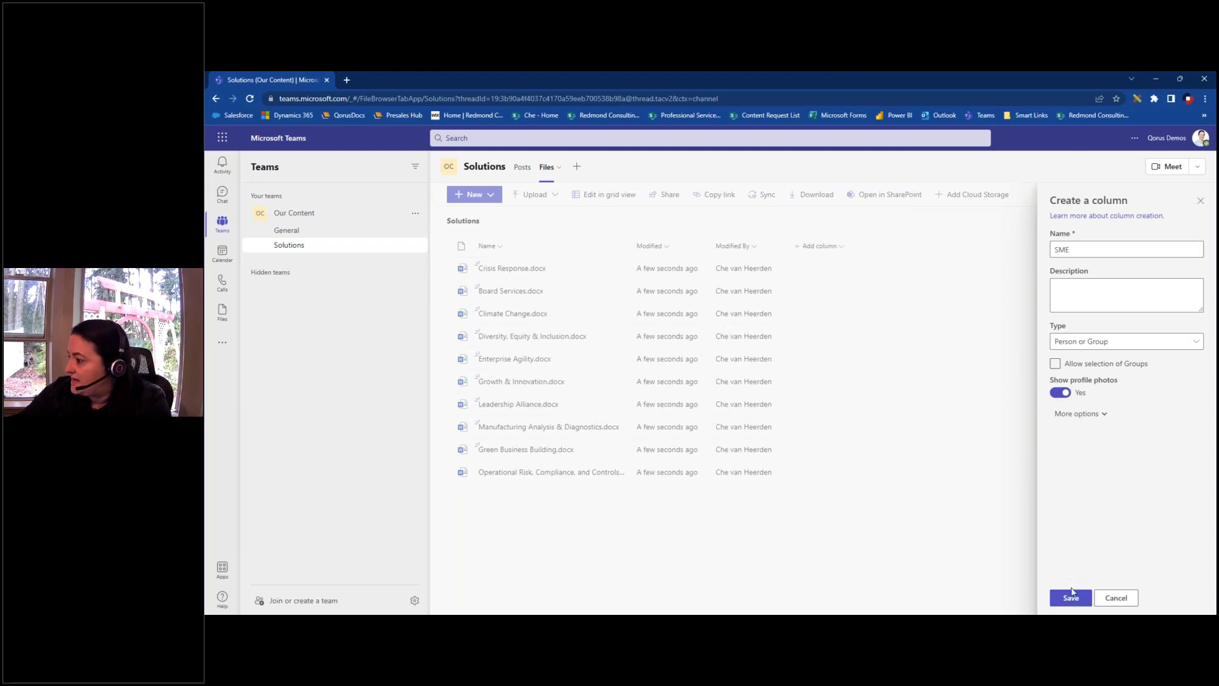
click(1107, 415)
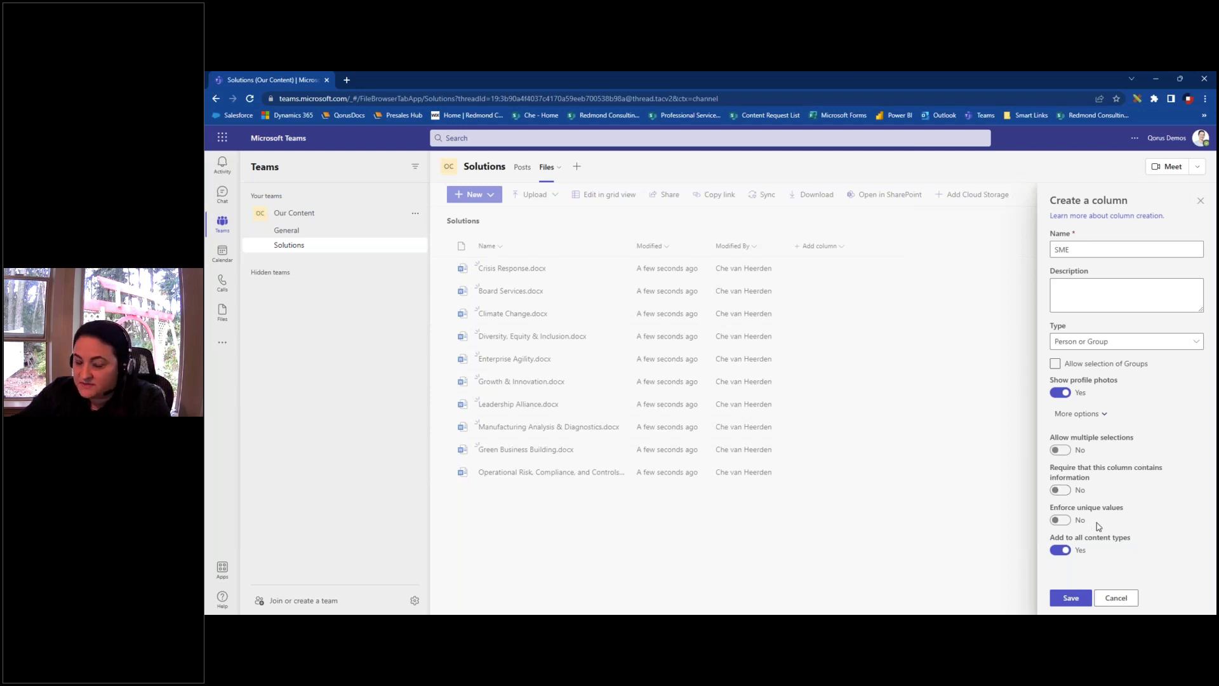
right_click(1075, 601)
click(1075, 599)
click(1073, 598)
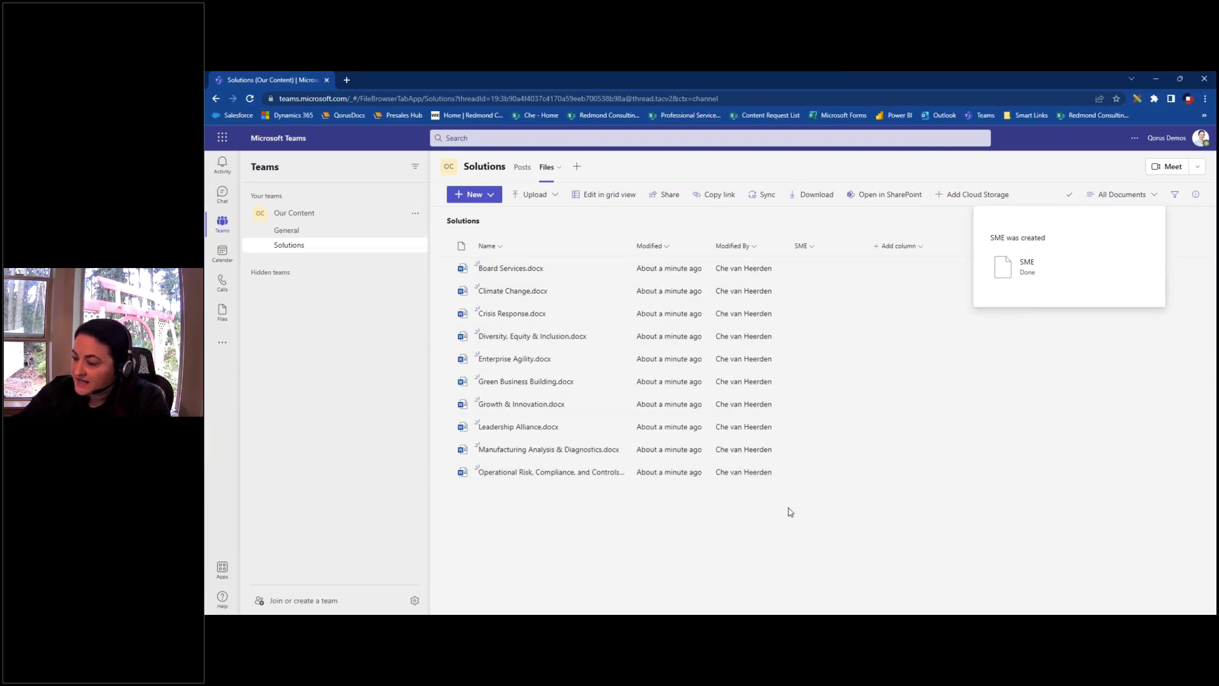
click(610, 195)
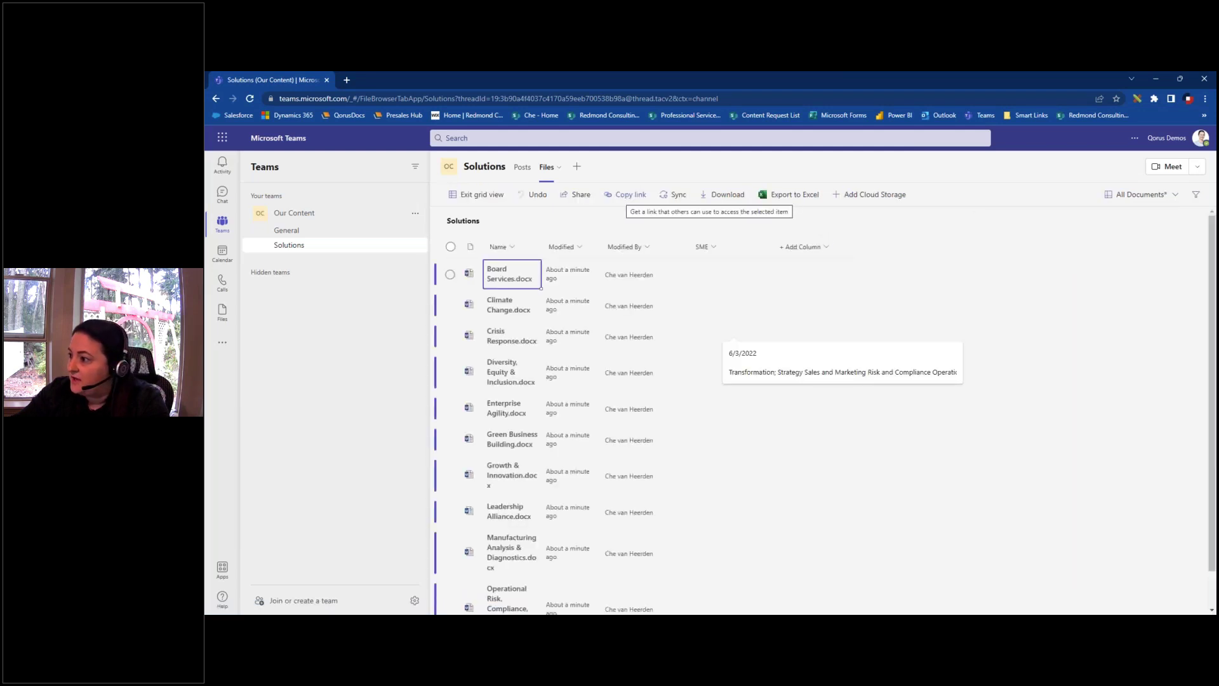
Assign one colleague as SME for Board Services through Green Business Building, the first six documents
scroll(732, 279, down, 1)
click(734, 299)
scroll(733, 318, up, 1)
click(715, 273)
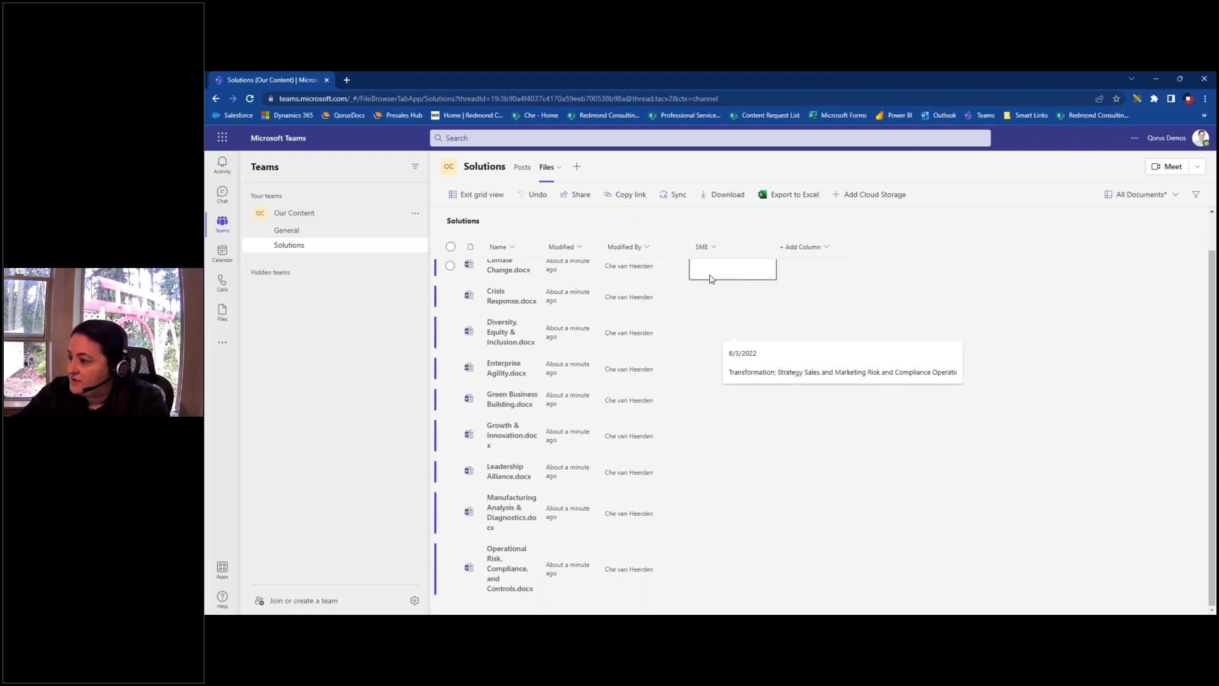
click(714, 273)
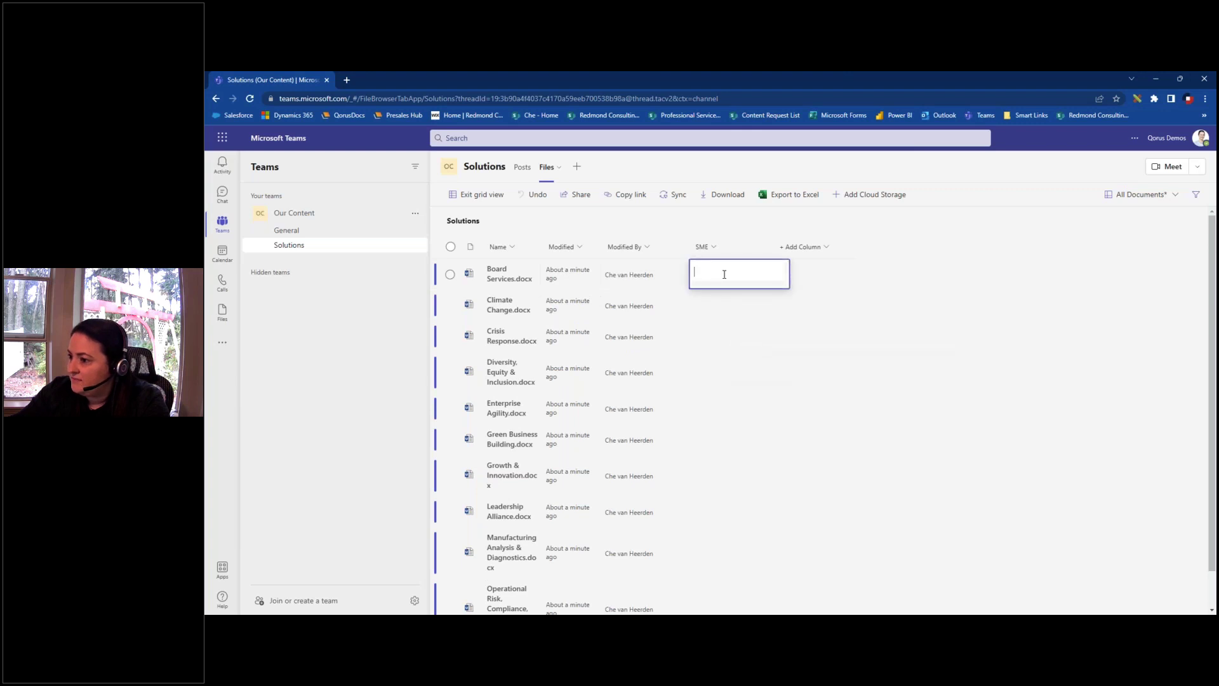
text(Che)
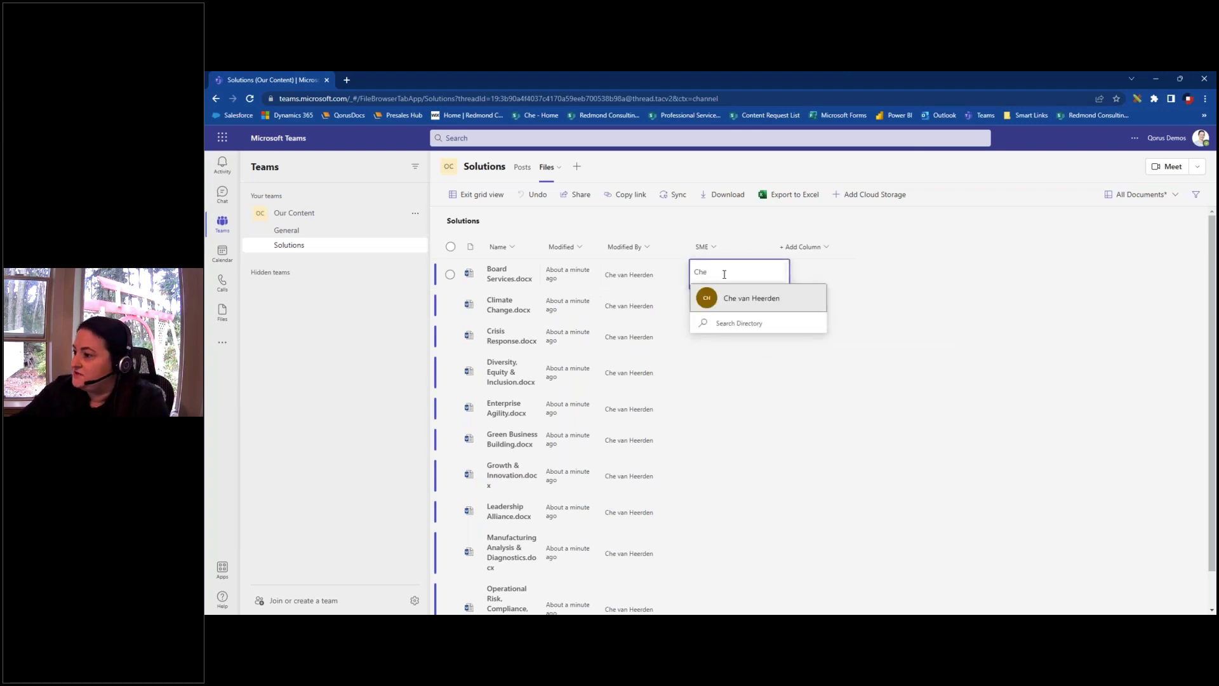
click(762, 306)
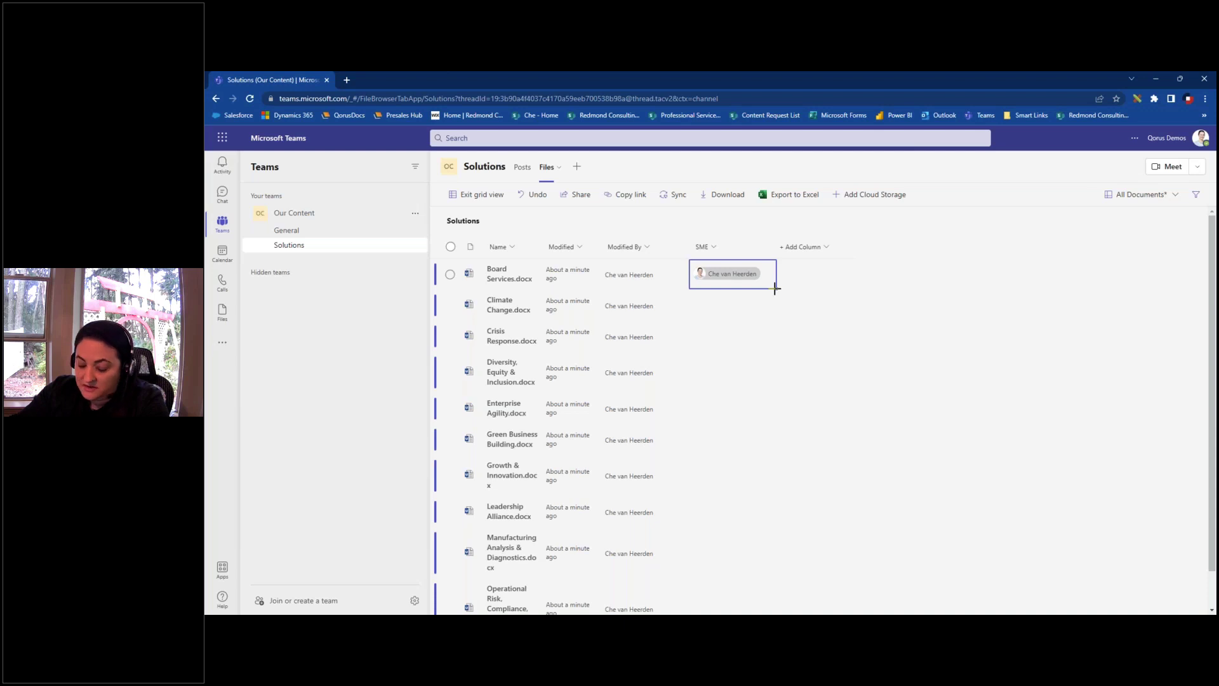
drag(775, 289, 730, 311)
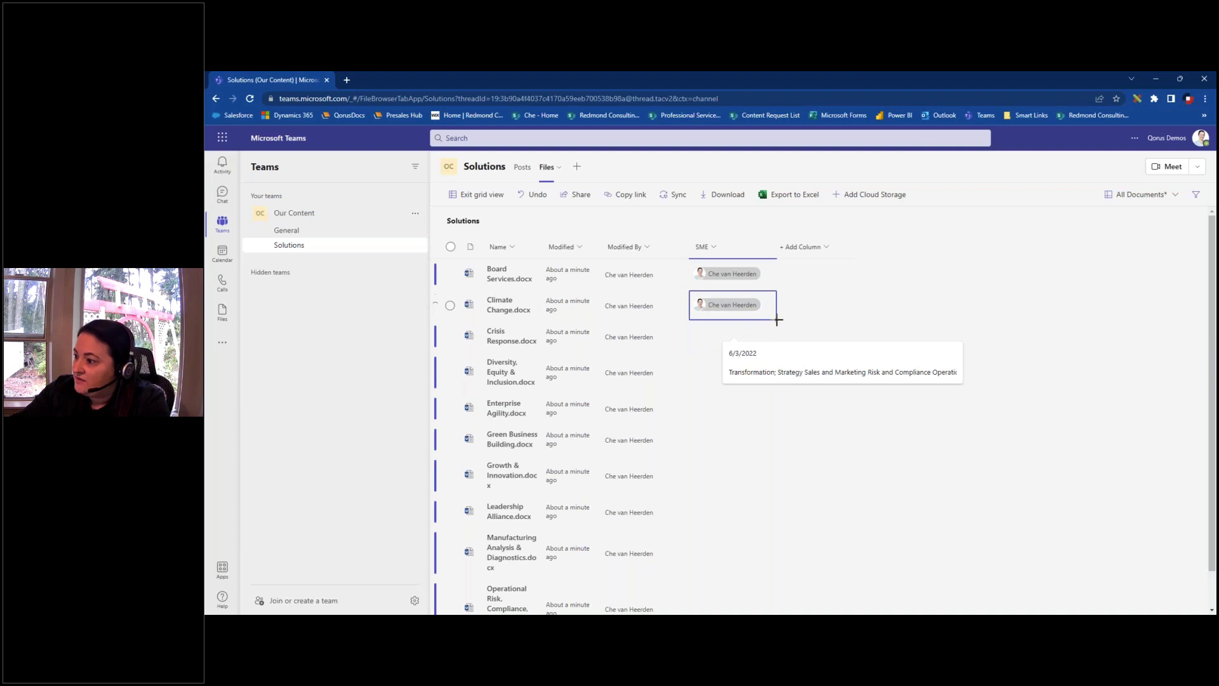
drag(777, 320, 760, 439)
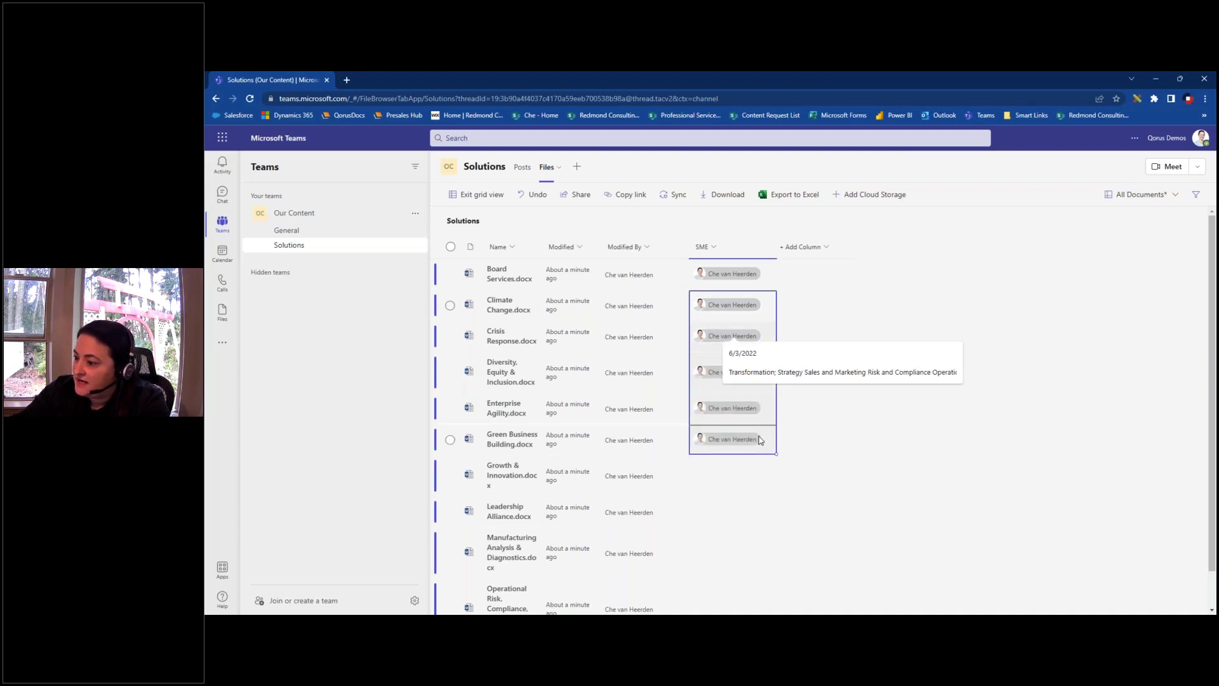
Assign a second colleague as SME for Growth & Innovation and the last three documents, then exit grid view
scroll(805, 482, down, 1)
click(726, 435)
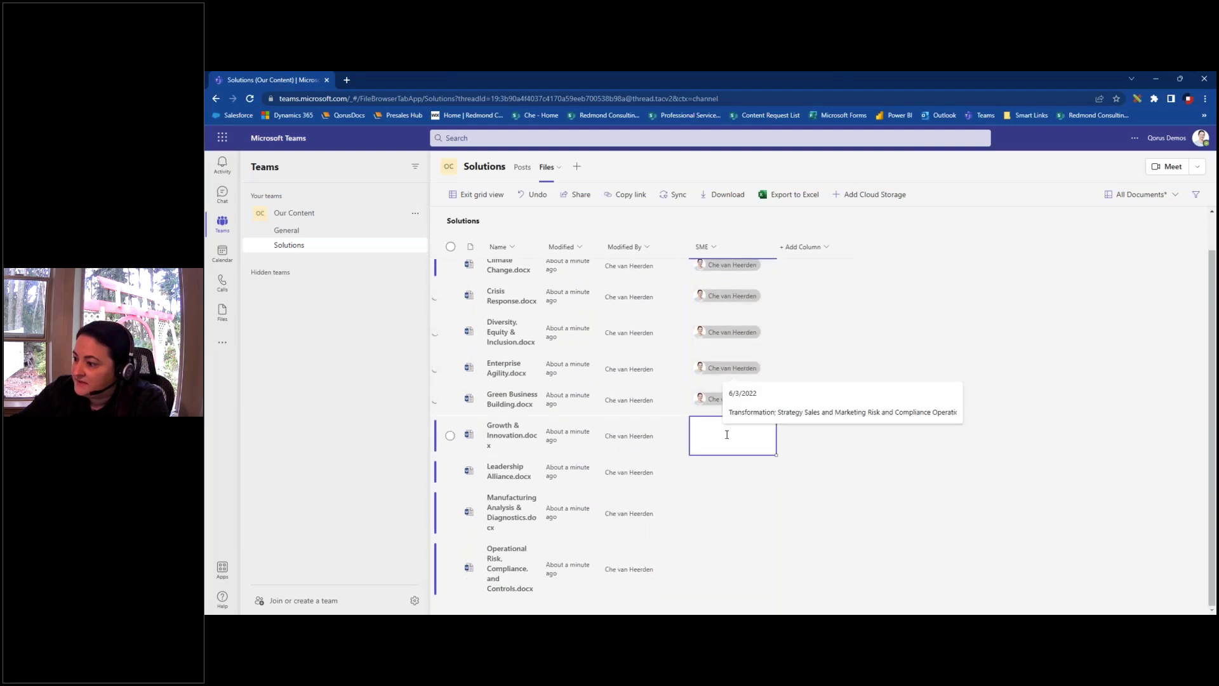
text(Paulo)
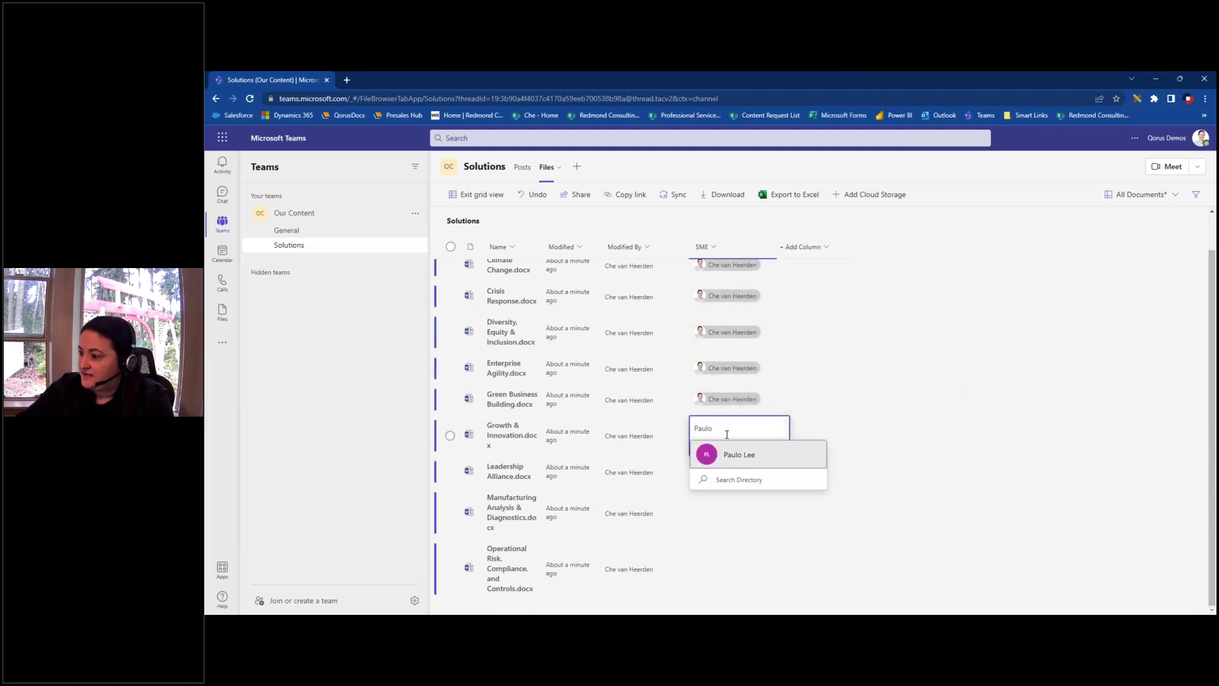
click(733, 455)
drag(776, 455, 770, 572)
scroll(823, 337, up, 1)
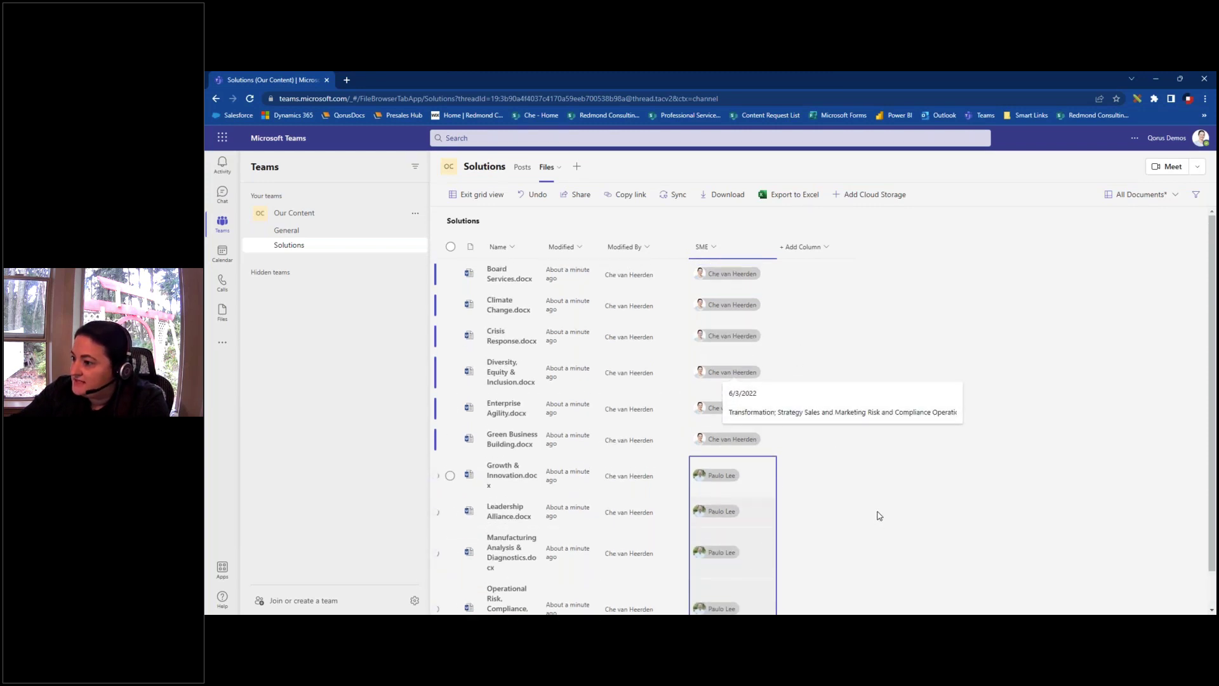
mouse_move(449, 167)
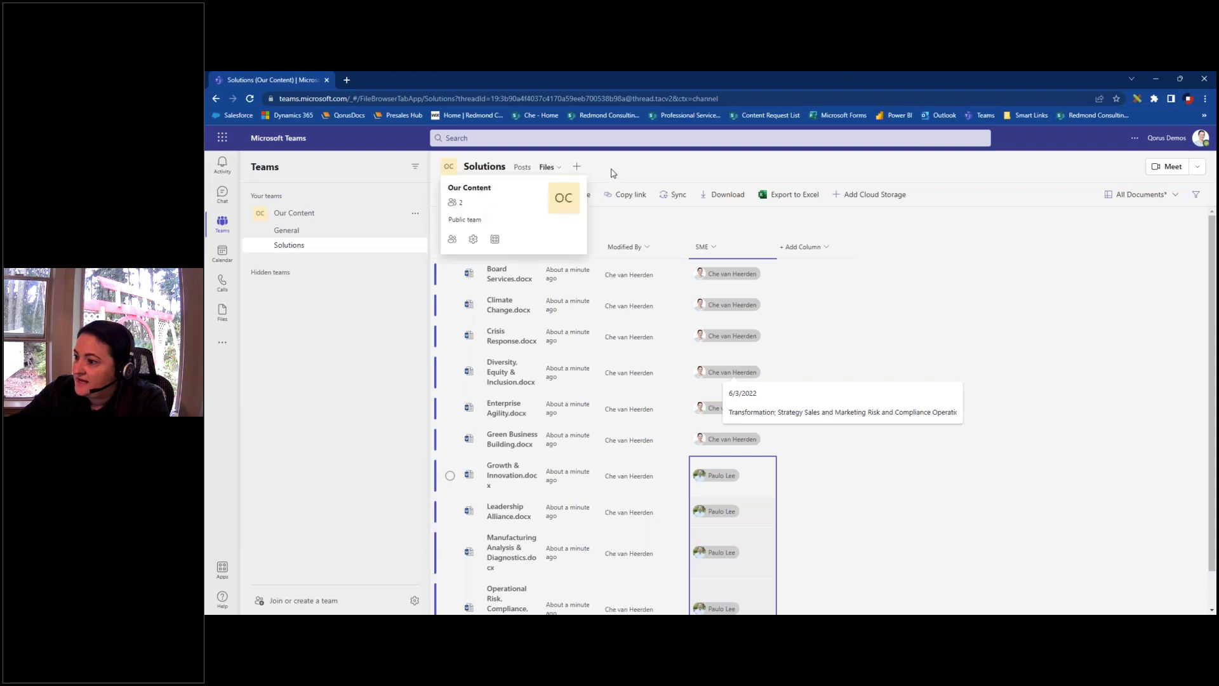
click(488, 194)
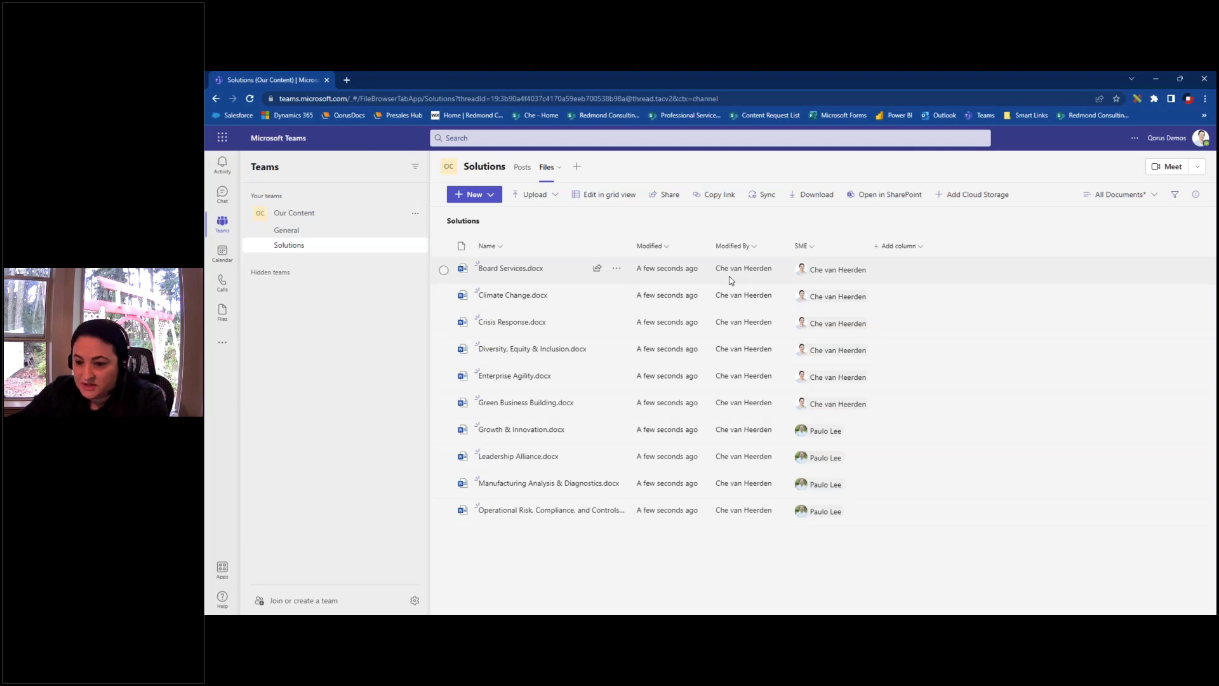
Open the Add column dropdown listing available column types
click(907, 246)
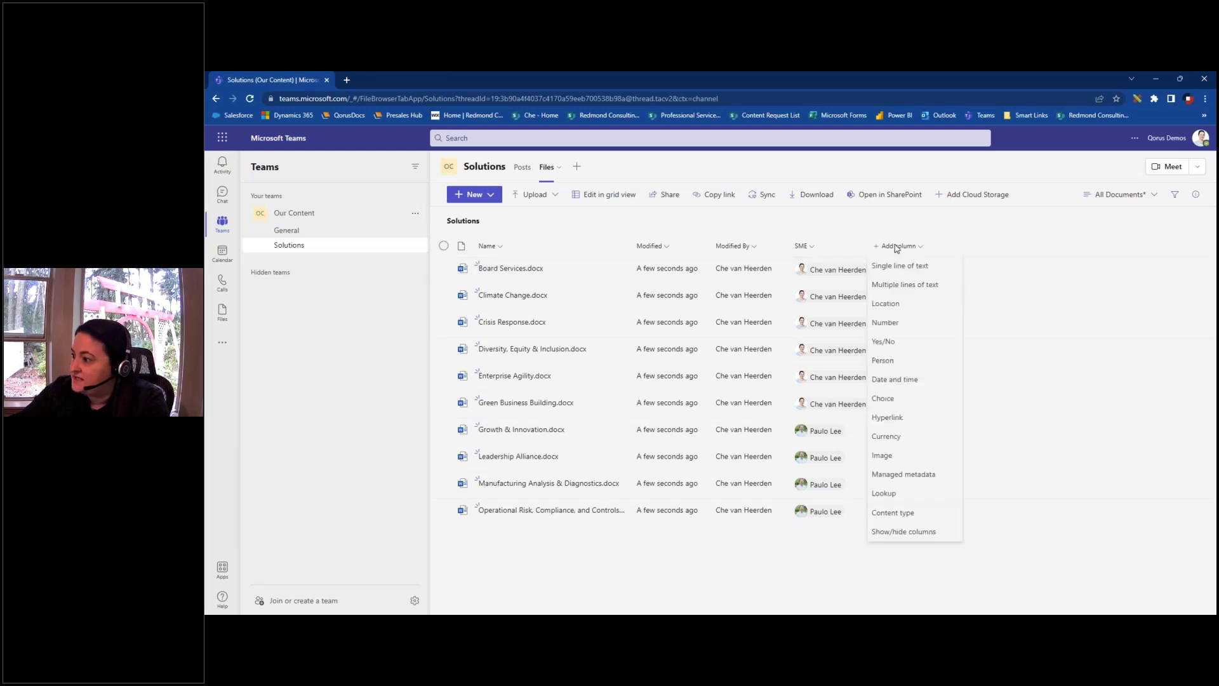
Create a new Date and time column named 'Expiry Date' in the Solutions library
click(895, 380)
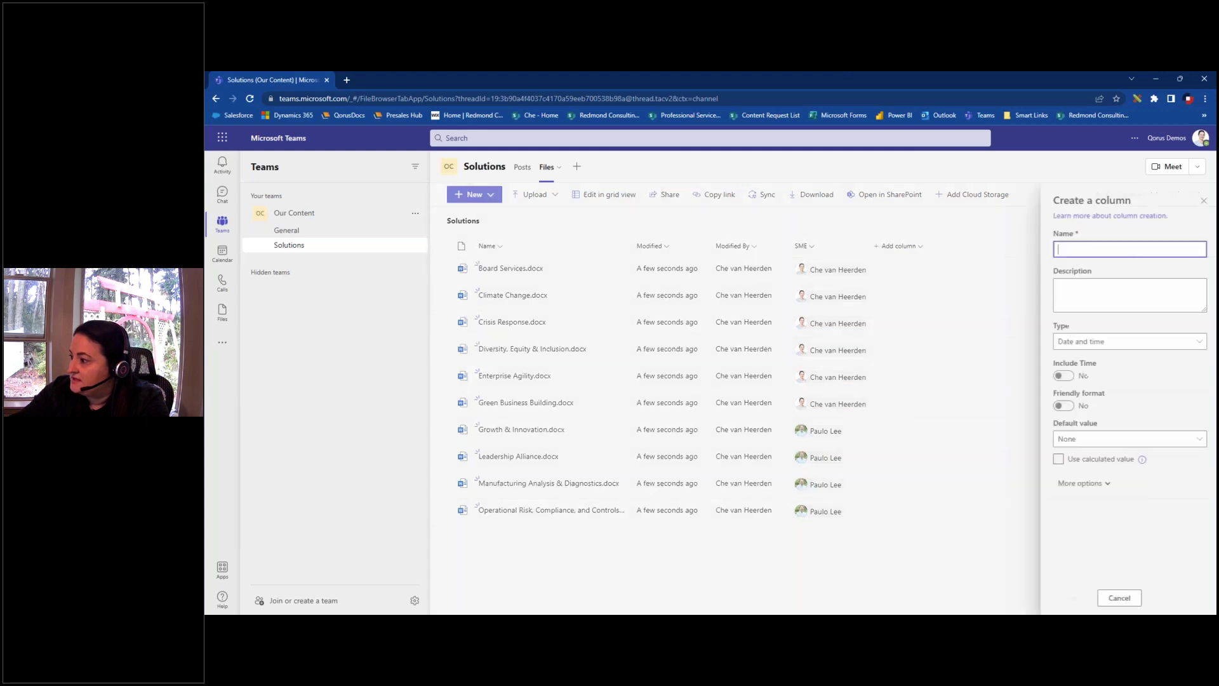
text(Expiry Date)
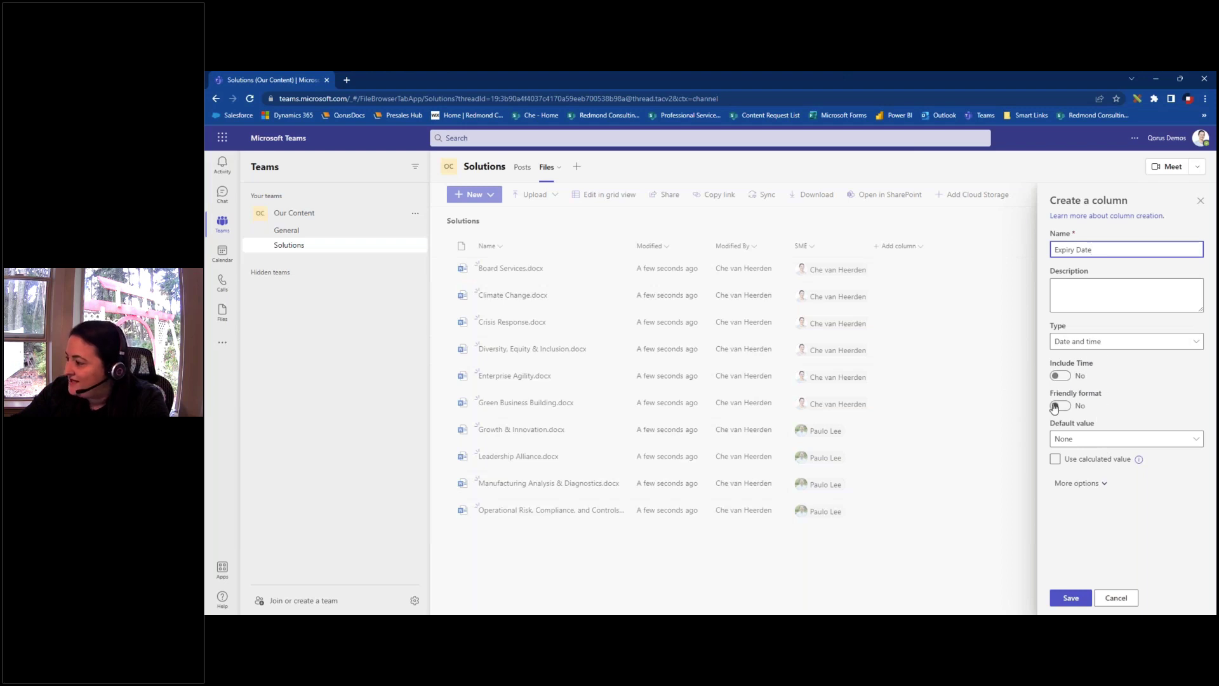
click(1073, 598)
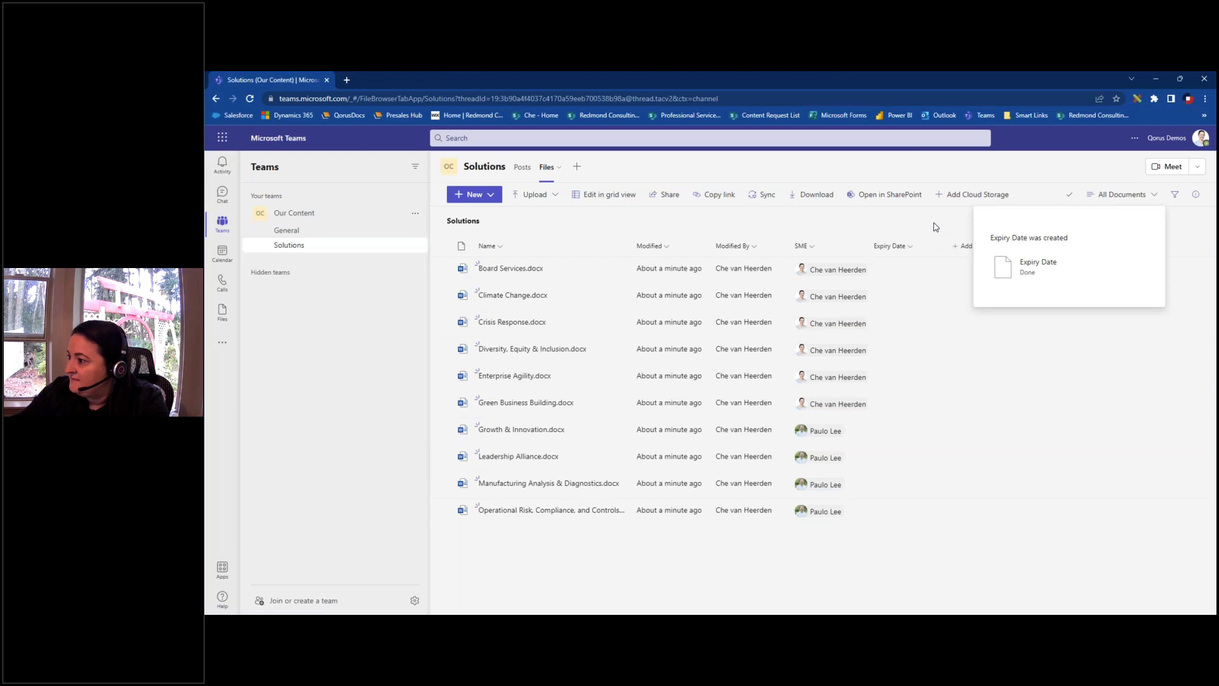
In grid view, give Board Services through Crisis Response, Growth & Innovation and Manufacturing expiry 9/1/2022
click(600, 198)
click(802, 274)
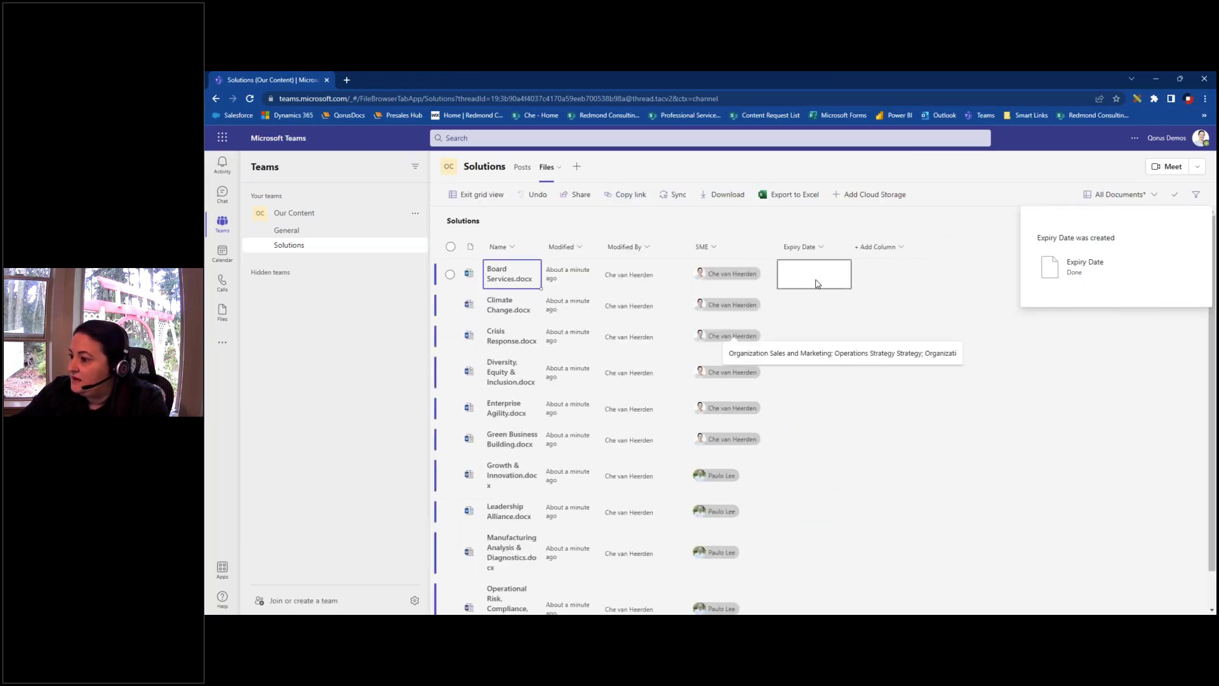
click(819, 279)
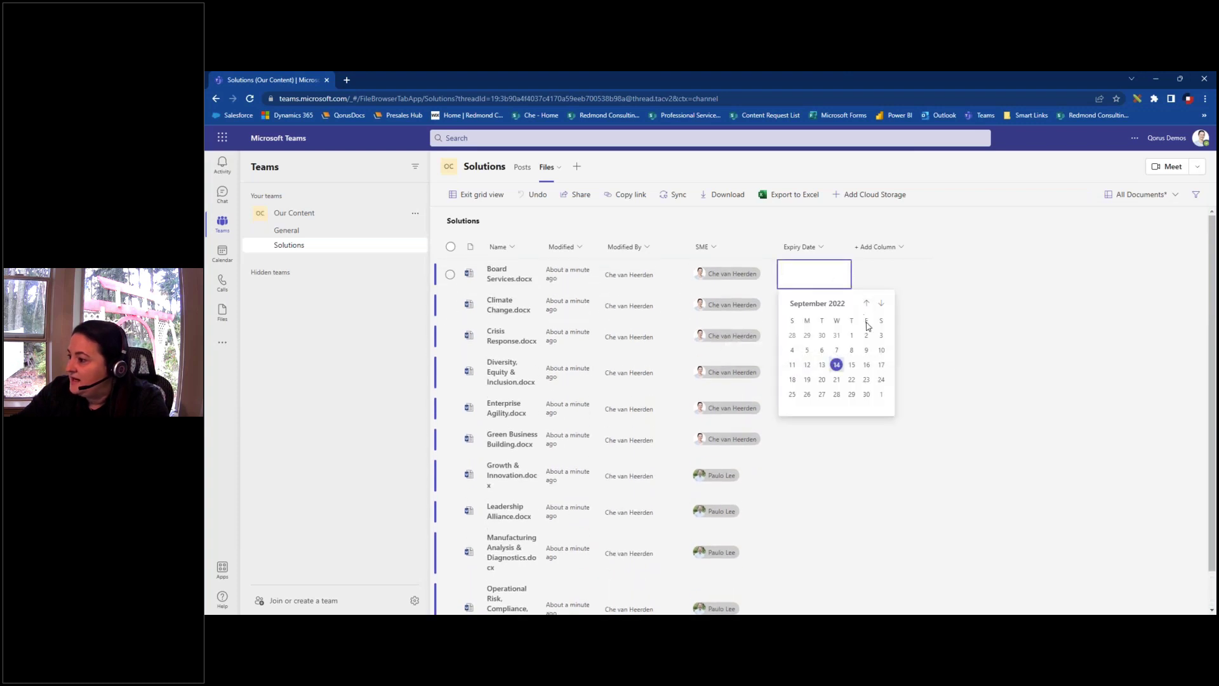
click(851, 320)
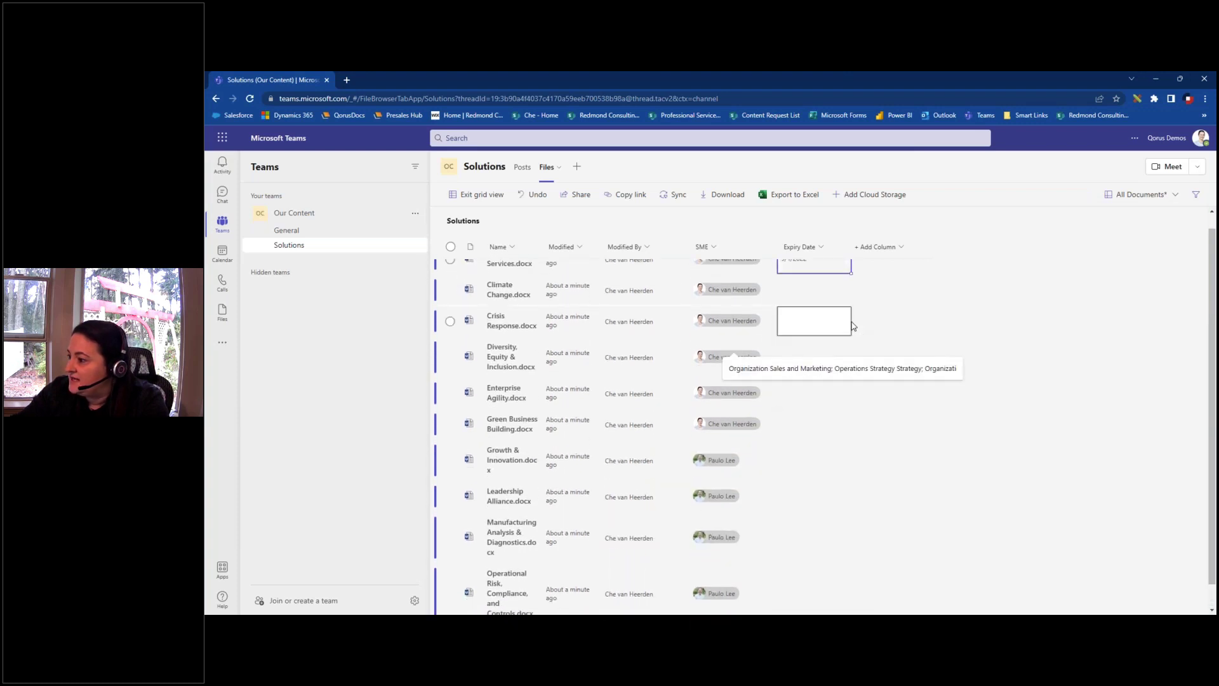
drag(850, 272, 851, 335)
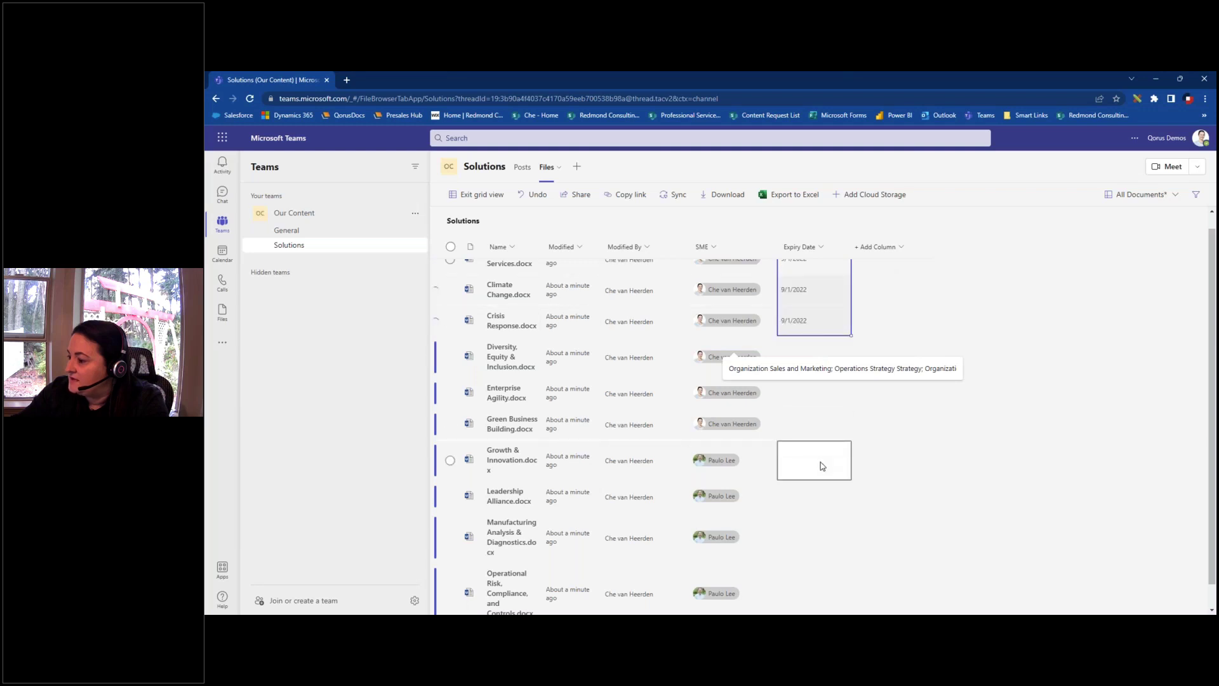
scroll(830, 454, down, 1)
key(ctrl+c)
click(801, 445)
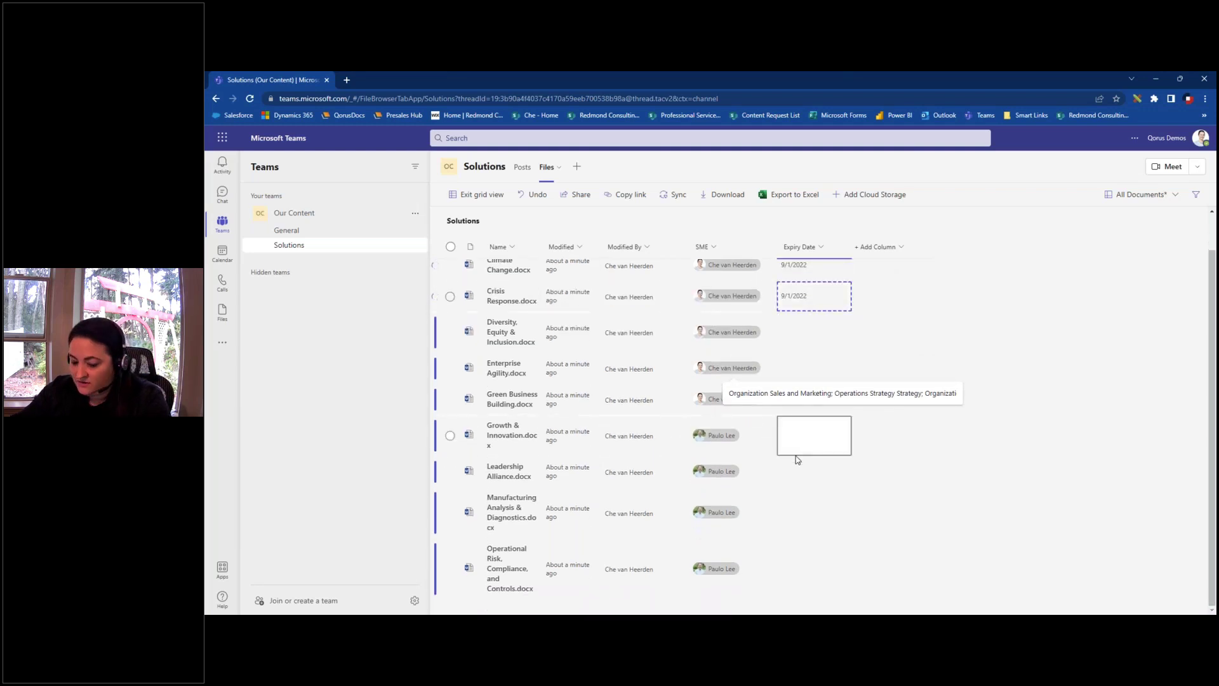
key(ctrl+v)
click(806, 521)
key(ctrl+v)
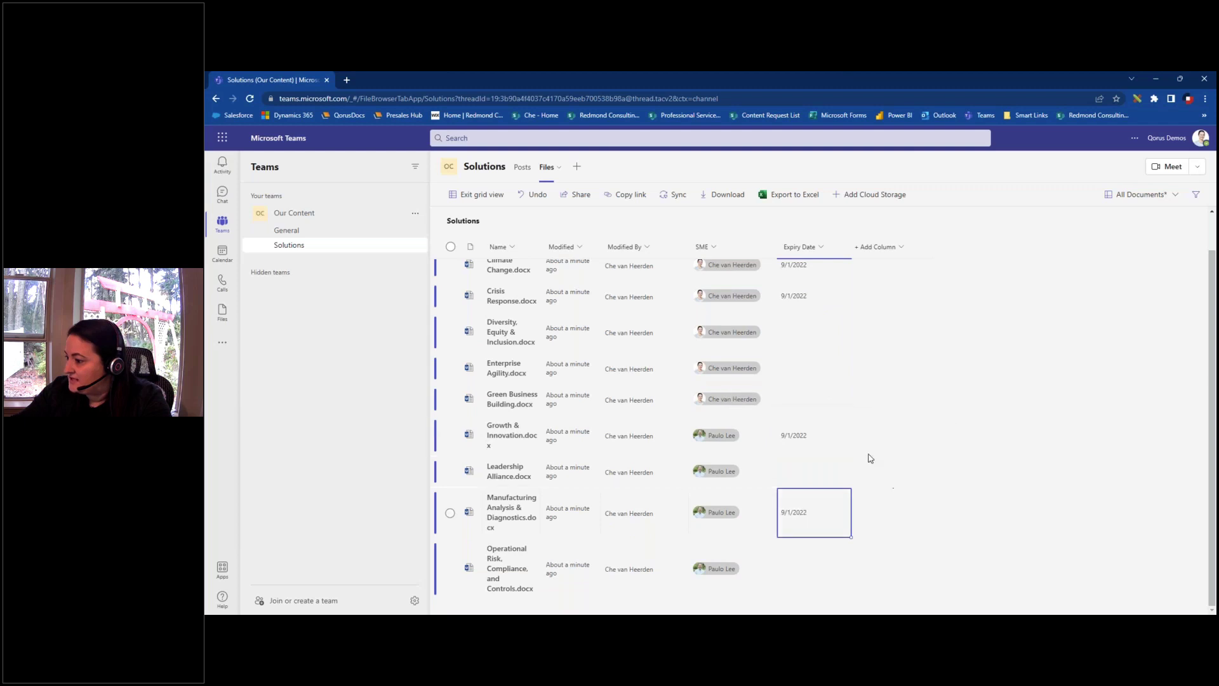
Set Diversity, Enterprise, Green Business and the last three documents to expire 10/1/2022
double_click(825, 332)
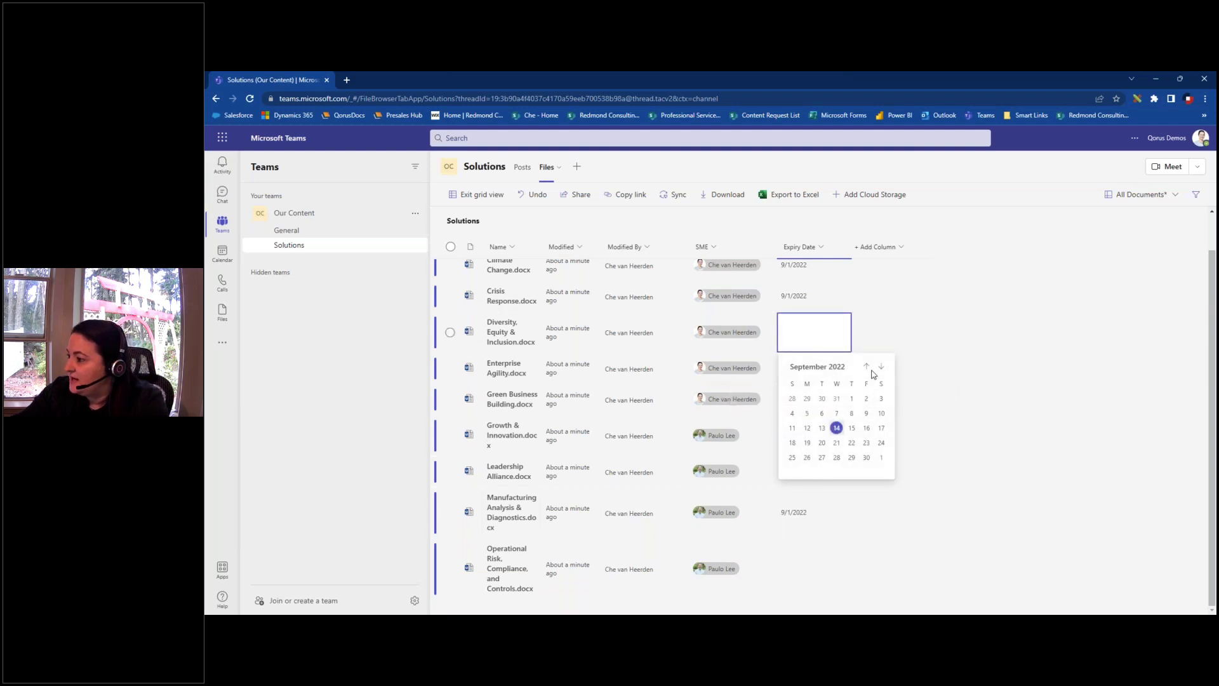
click(881, 456)
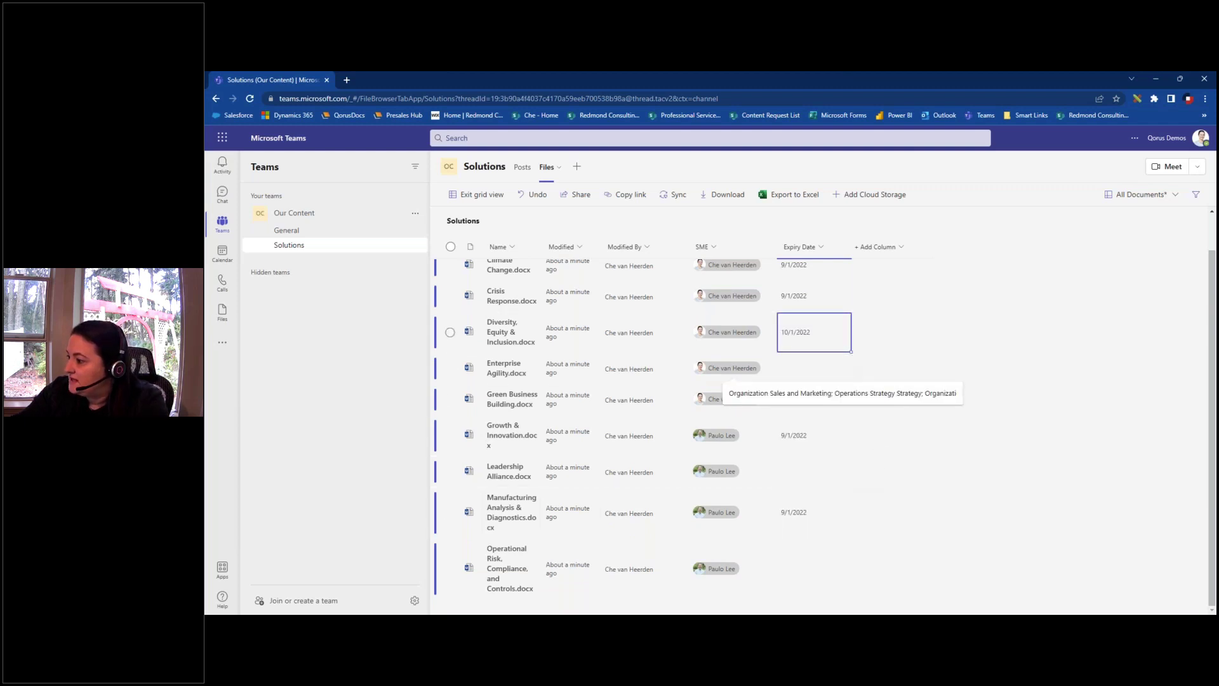
drag(850, 352, 843, 402)
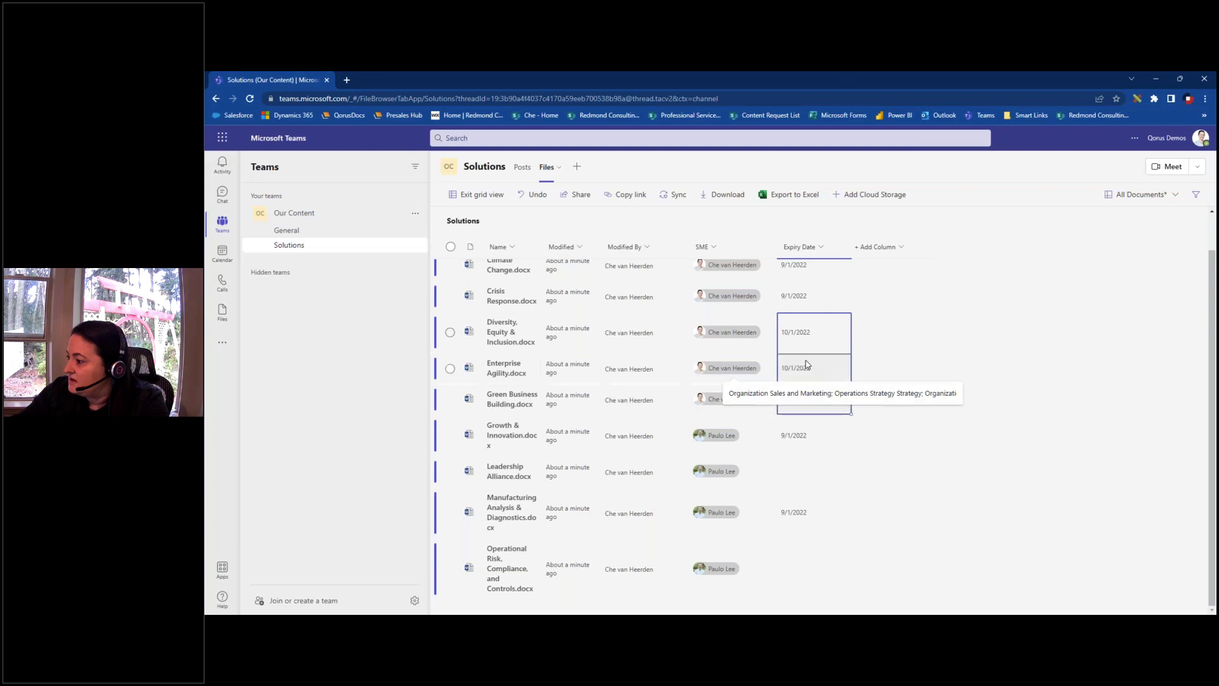
key(ctrl+c)
click(813, 471)
key(ctrl+v)
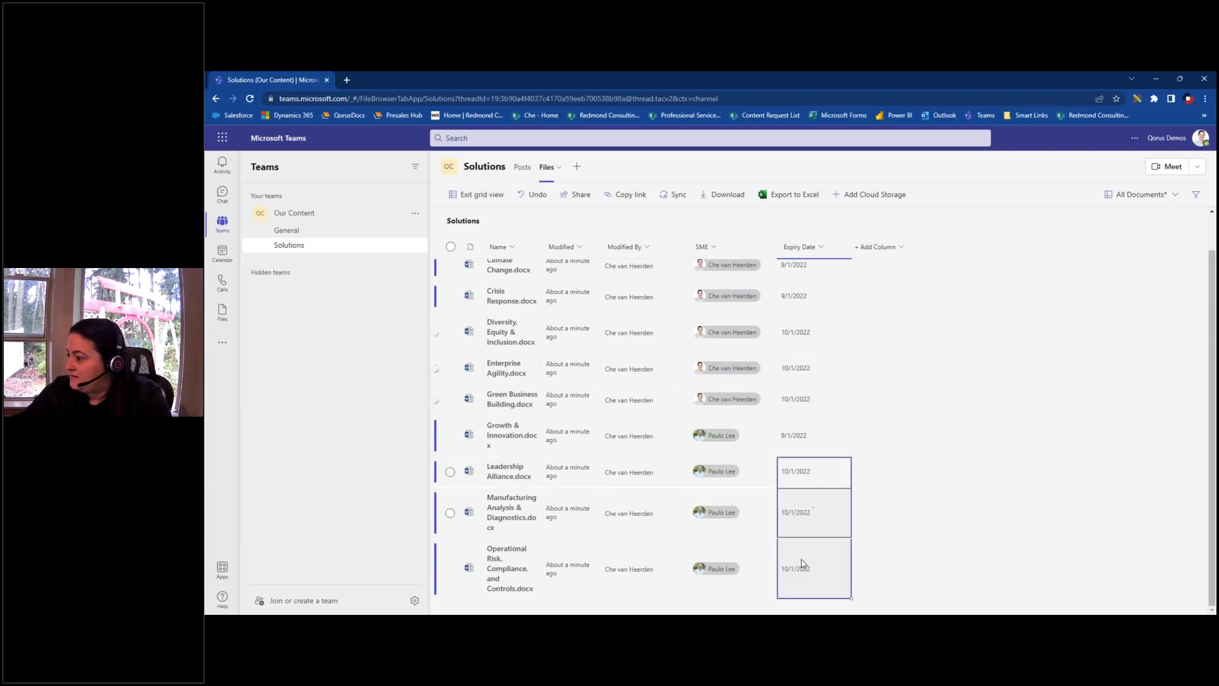
Change Leadership Alliance's Expiry Date to 9/1/2022
click(824, 438)
key(ctrl+c)
click(825, 471)
key(ctrl+v)
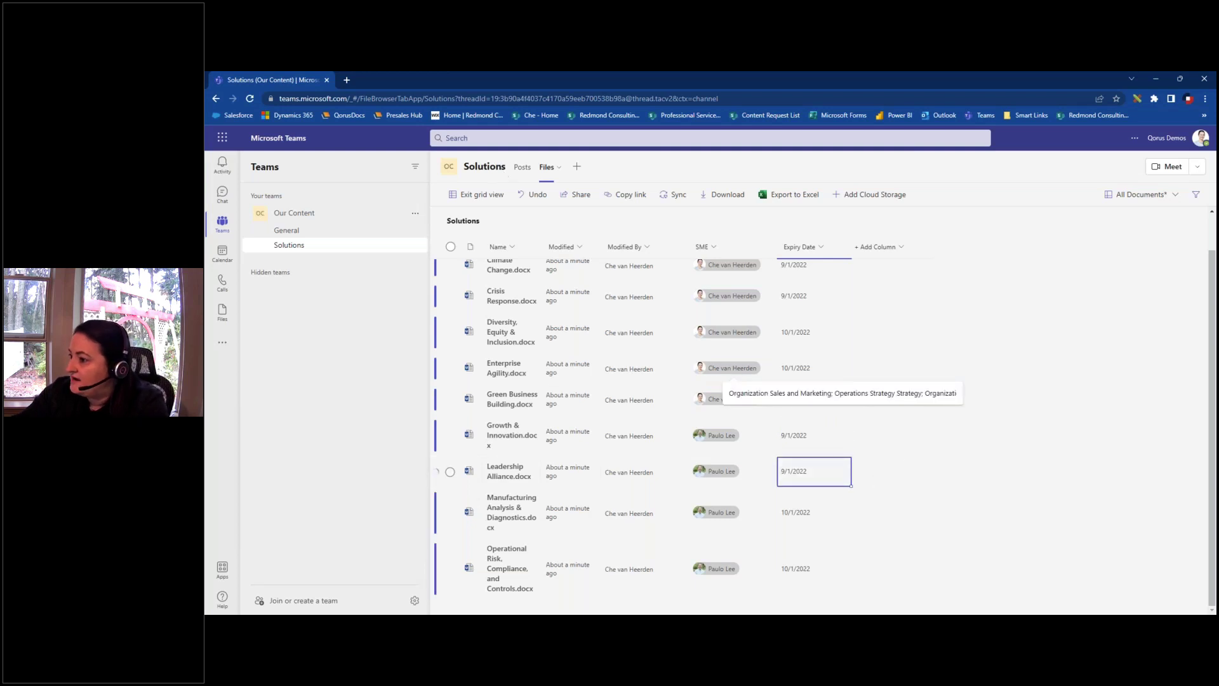